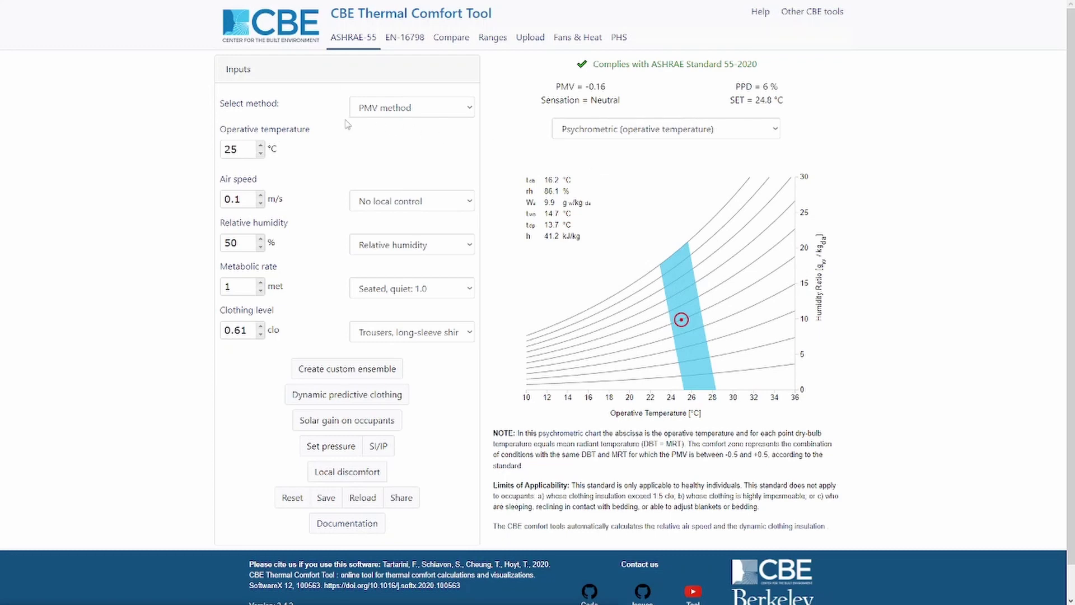
Try the adaptive comfort model, then switch back to the PMV method and inspect the Air speed tooltip.
{"action": "left_click", "coordinate": [377, 117]}
{"action": "left_click", "coordinate": [379, 138]}
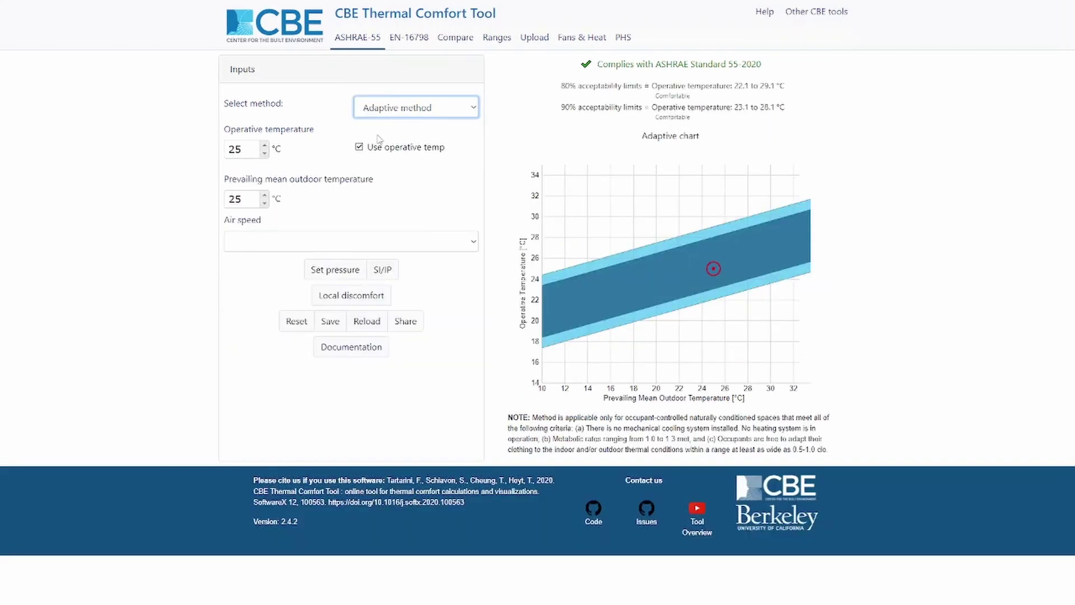
{"action": "left_click", "coordinate": [380, 115]}
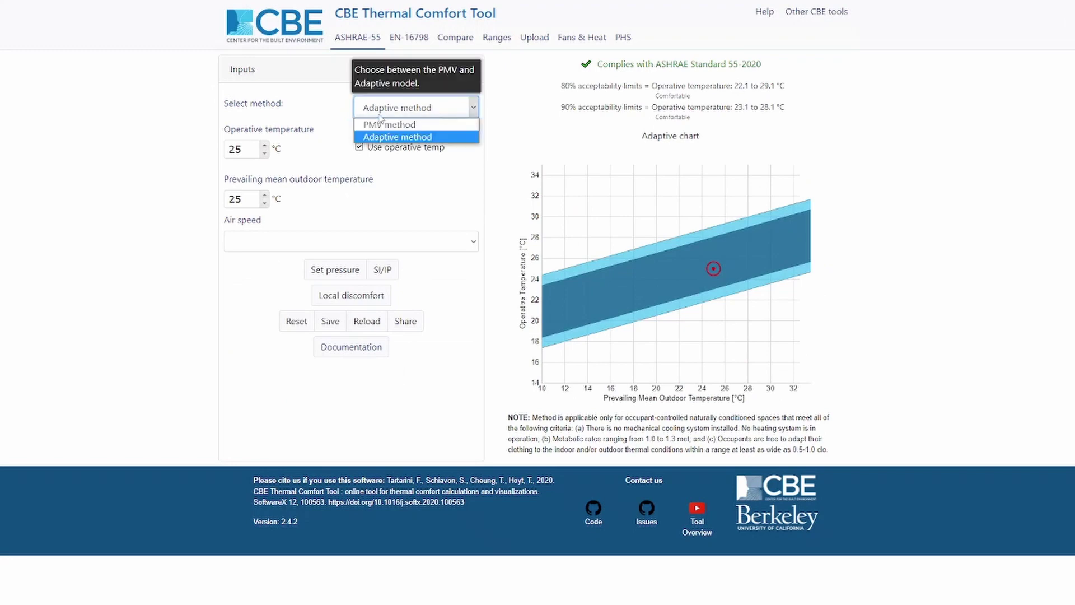
{"action": "left_click", "coordinate": [380, 125]}
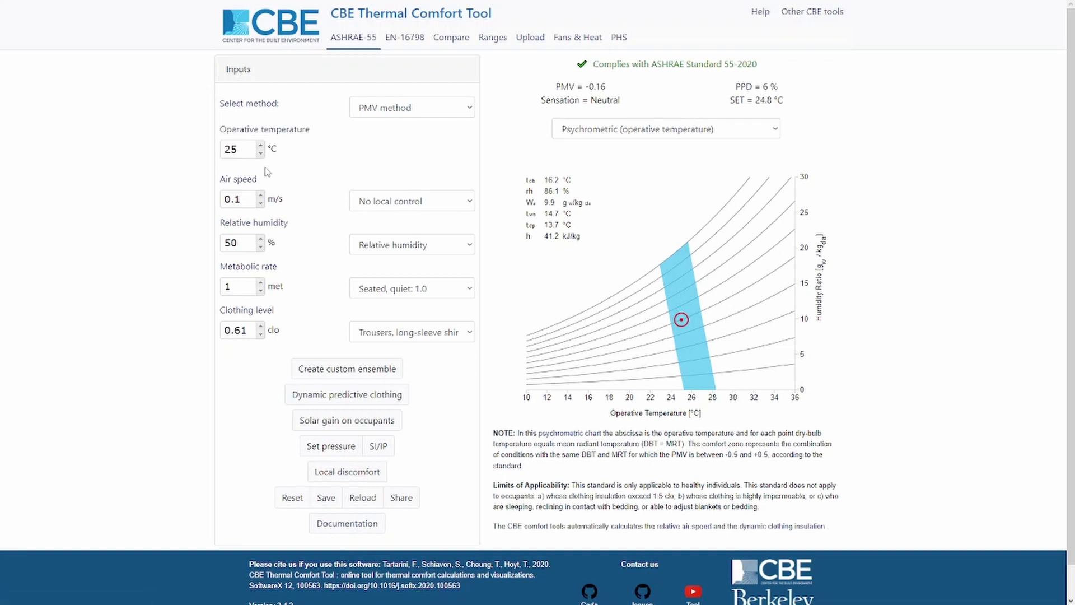
{"action": "mouse_move", "coordinate": [252, 185]}
Open the relative air speed documentation and scroll down through its Air Speed section.
{"action": "left_click", "coordinate": [696, 527]}
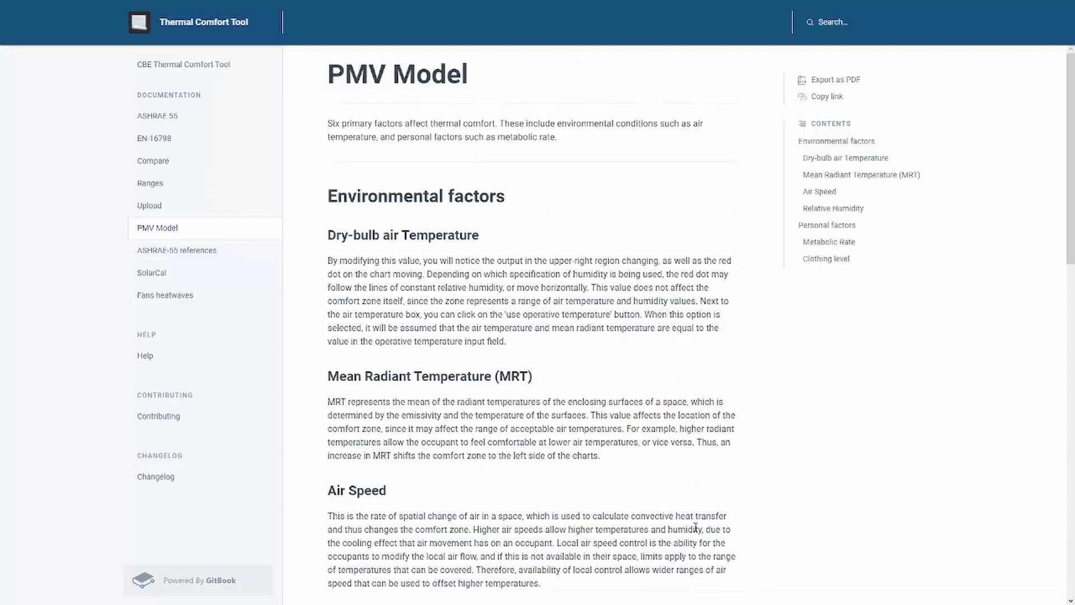
{"action": "scroll", "coordinate": [696, 527], "scroll_direction": "down", "scroll_amount": 7}
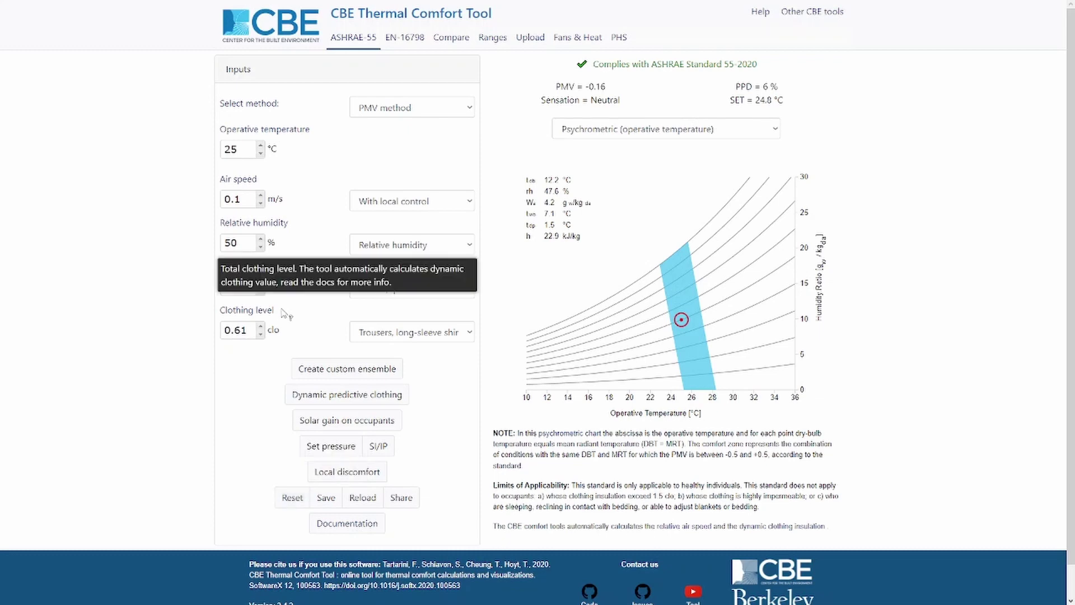
Step metabolic rate from 1.0 up to 1.5 met, then air speed up to 0.3 m/s.
{"action": "left_click", "coordinate": [260, 284]}
{"action": "left_click", "coordinate": [260, 283]}
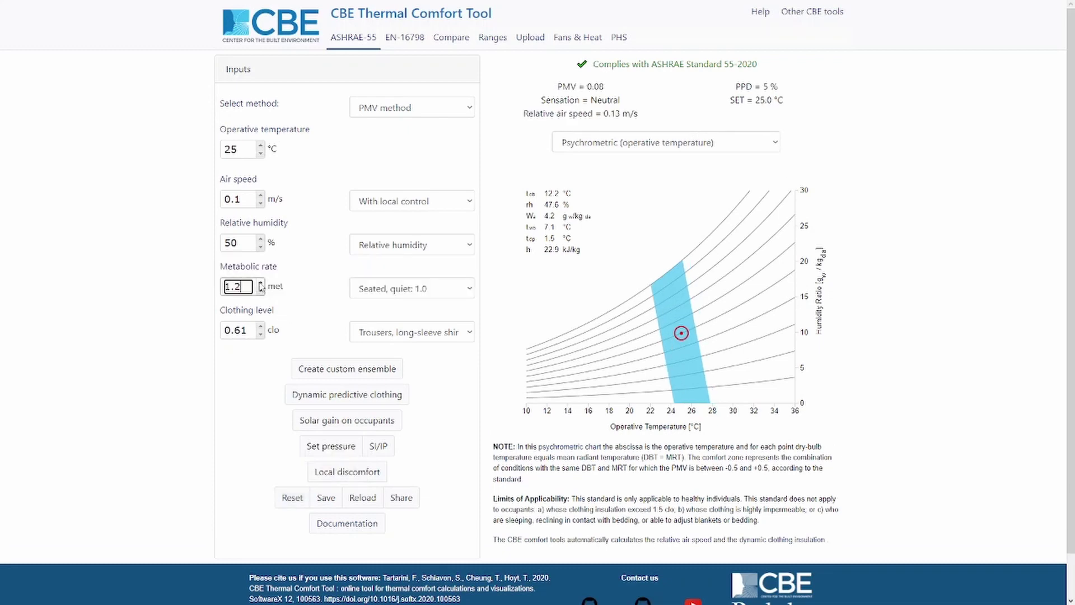
{"action": "left_click", "coordinate": [260, 283]}
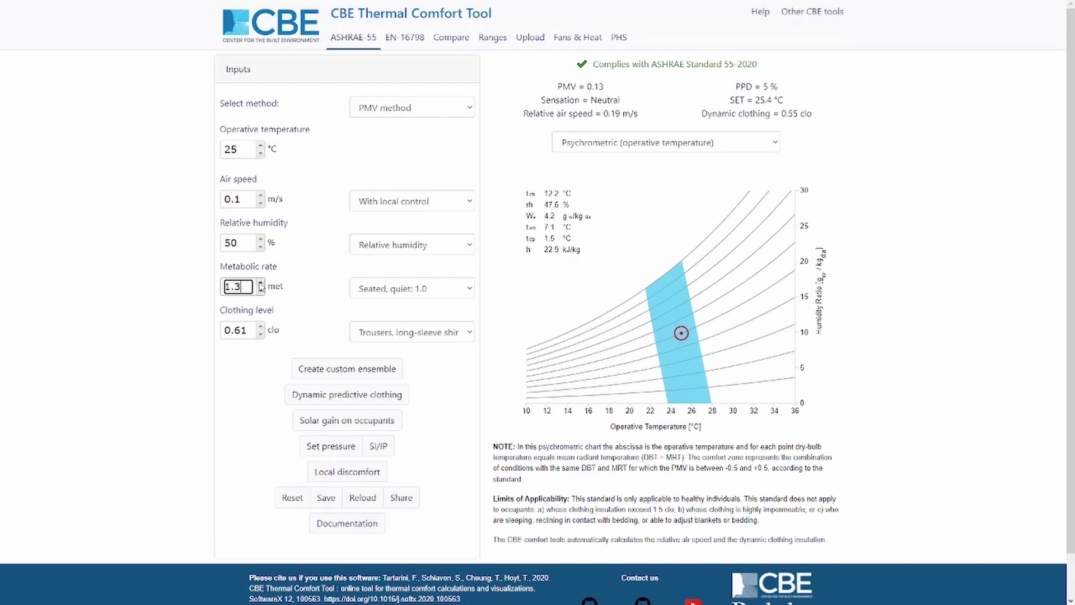
{"action": "left_click", "coordinate": [261, 283]}
{"action": "left_click", "coordinate": [261, 281]}
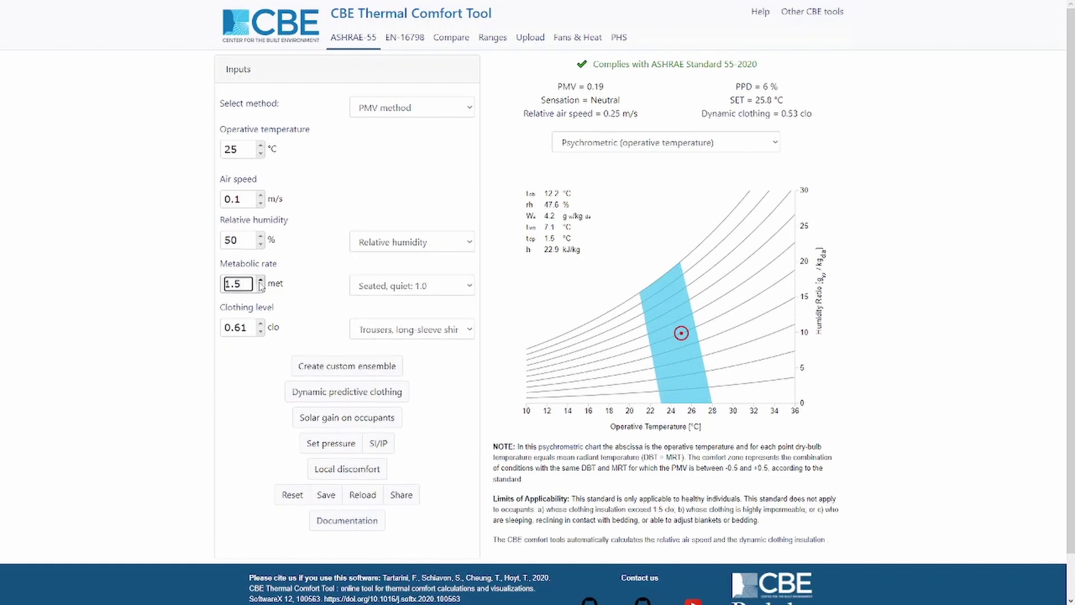
{"action": "left_click", "coordinate": [260, 196]}
{"action": "left_click", "coordinate": [261, 196]}
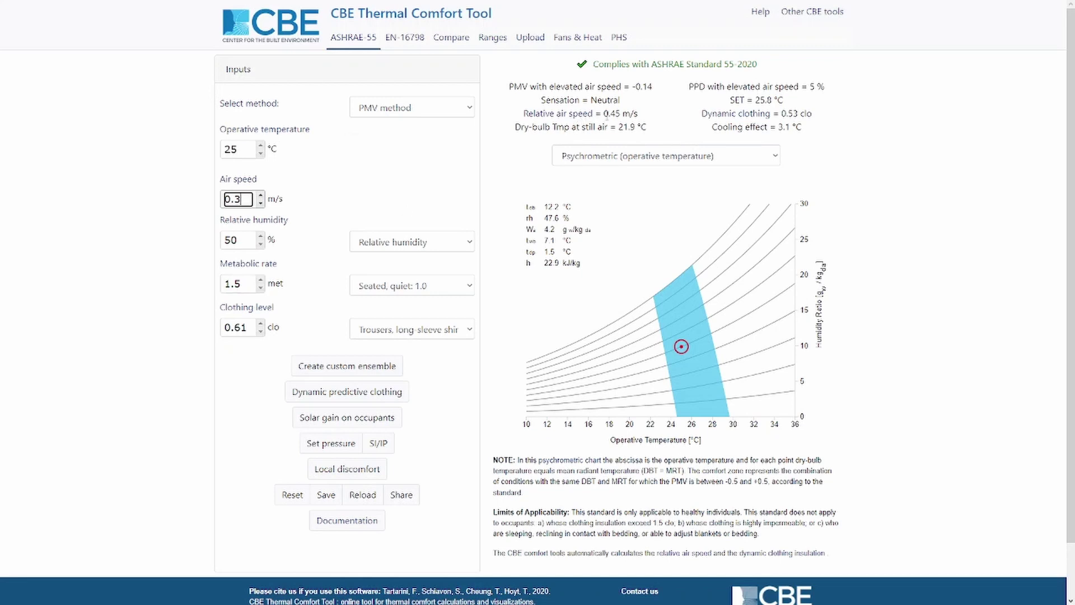
{"action": "left_click_drag", "start_coordinate": [604, 114], "coordinate": [620, 114]}
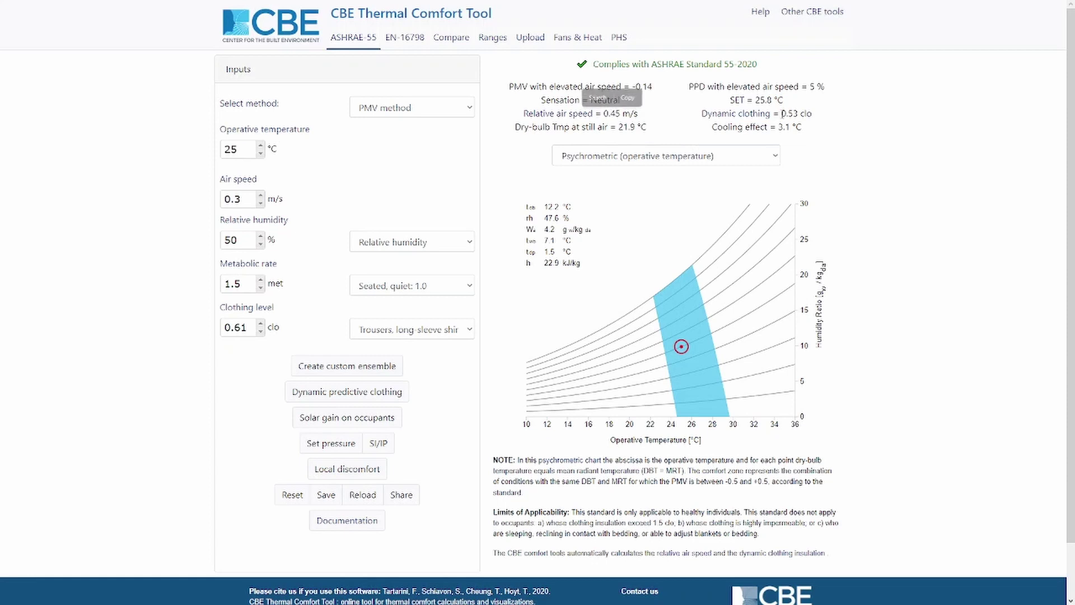
{"action": "left_click_drag", "start_coordinate": [781, 113], "coordinate": [797, 114]}
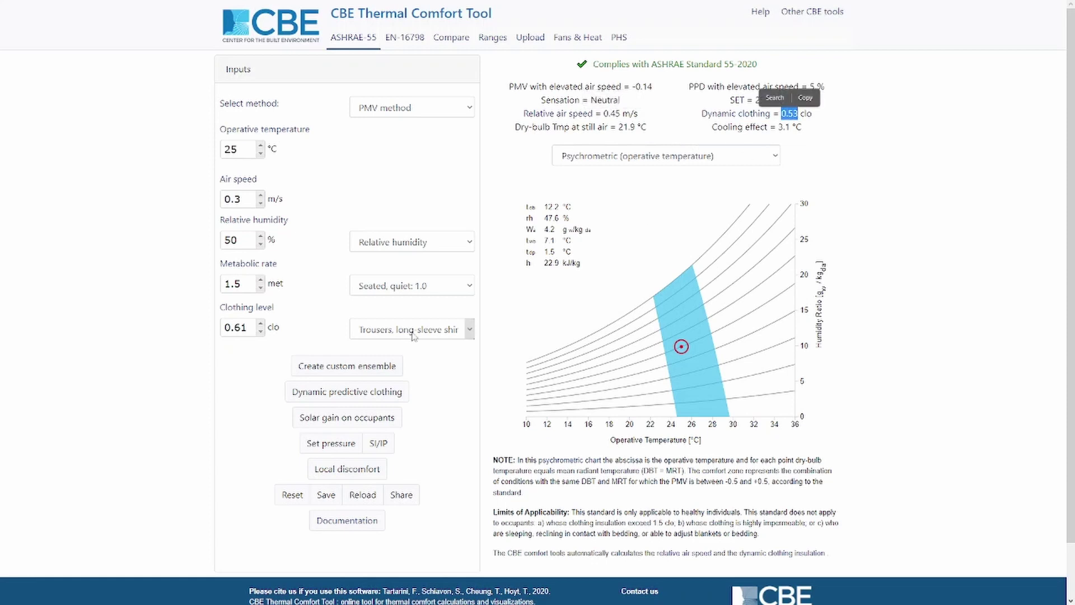
{"action": "left_click", "coordinate": [309, 344]}
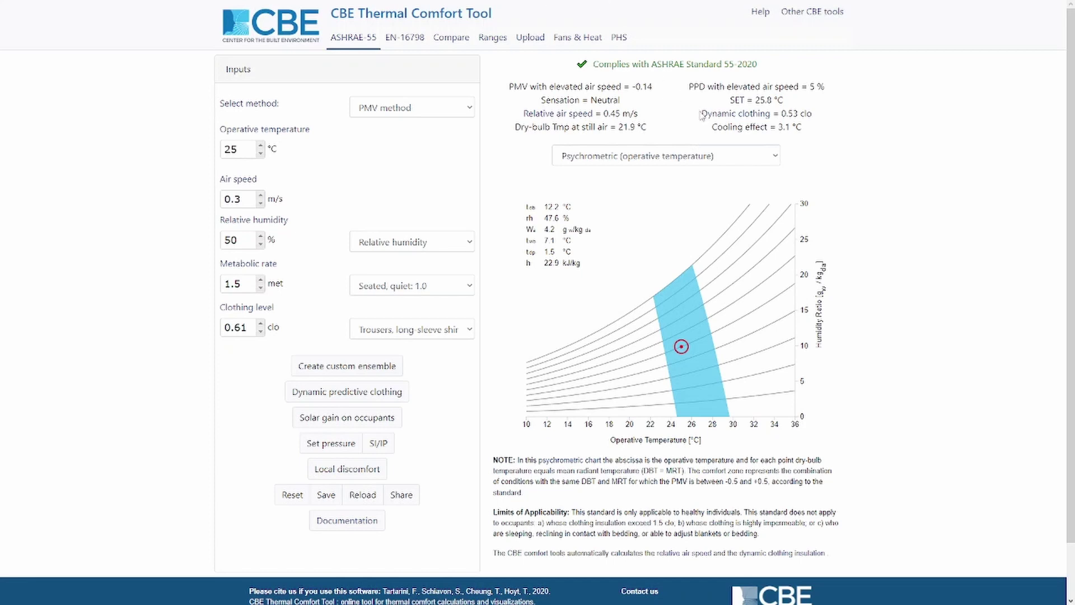
{"action": "left_click_drag", "start_coordinate": [713, 127], "coordinate": [808, 131]}
Clear the cooling-effect highlight and list the humidity measures: Humidity ratio, Dew point, Wet bulb, Vapor pressure.
{"action": "left_click", "coordinate": [808, 130]}
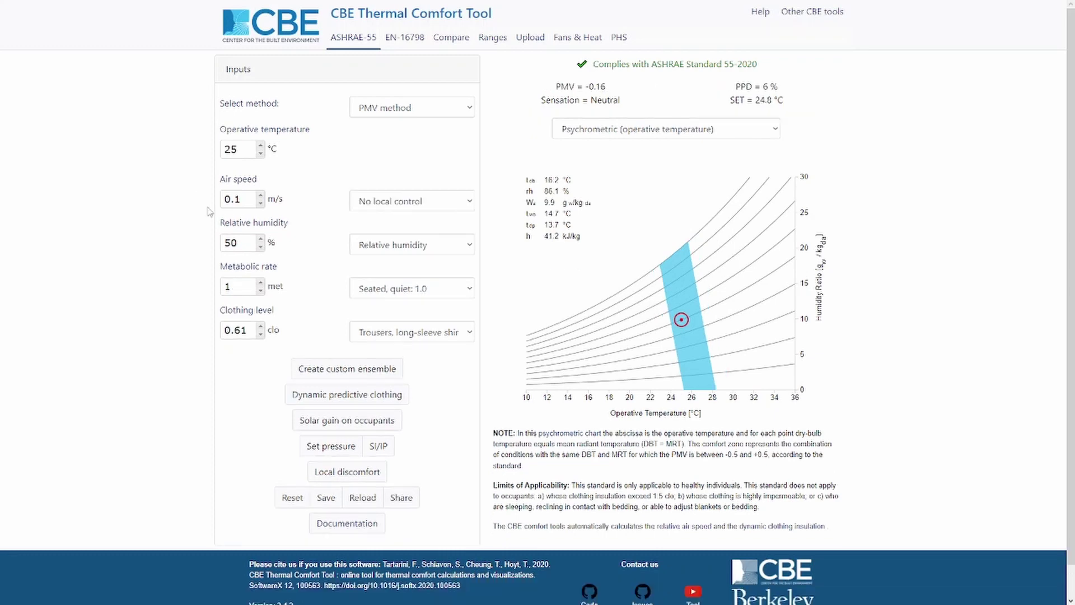
{"action": "left_click", "coordinate": [373, 245]}
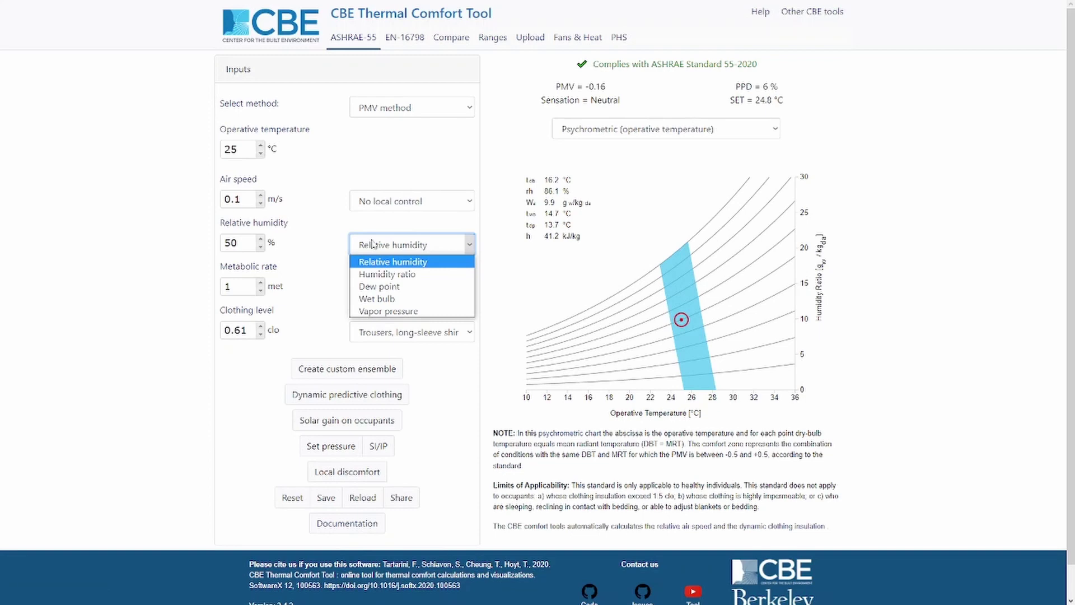
Close the humidity list, then browse the metabolic activity presets, keeping Seated, quiet at 1.0 met.
{"action": "left_click", "coordinate": [329, 278]}
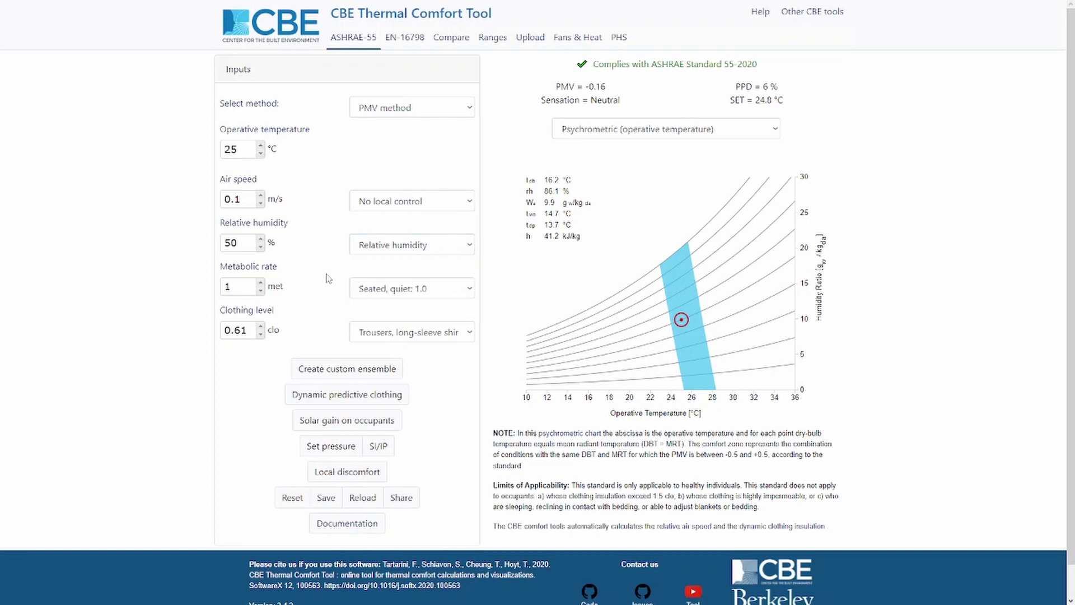
{"action": "left_click", "coordinate": [369, 290]}
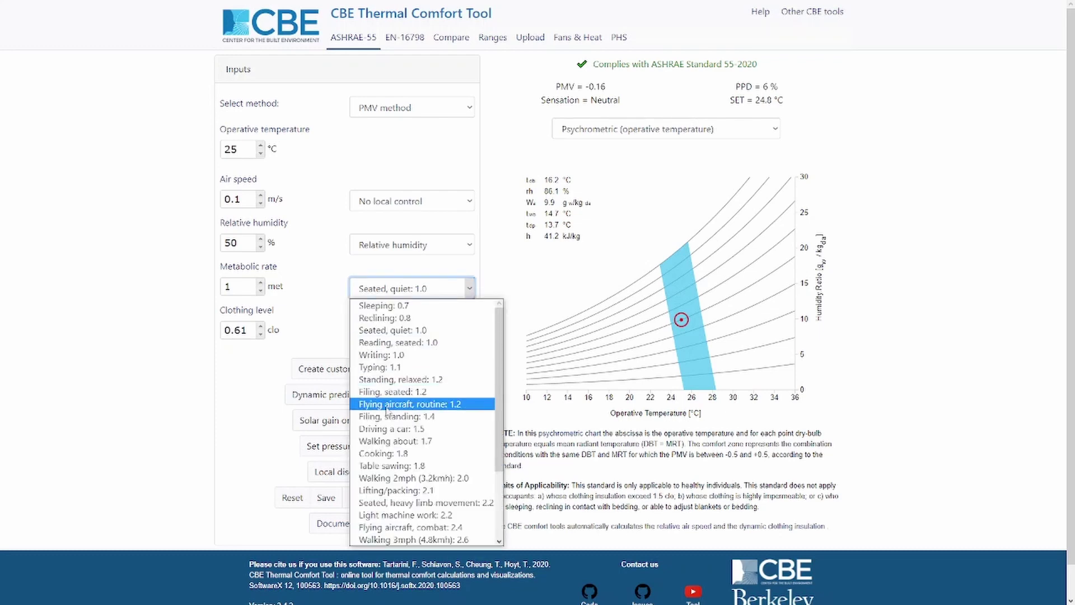
{"action": "scroll", "coordinate": [388, 412], "scroll_direction": "down", "scroll_amount": 3}
{"action": "scroll", "coordinate": [388, 413], "scroll_direction": "down", "scroll_amount": 1}
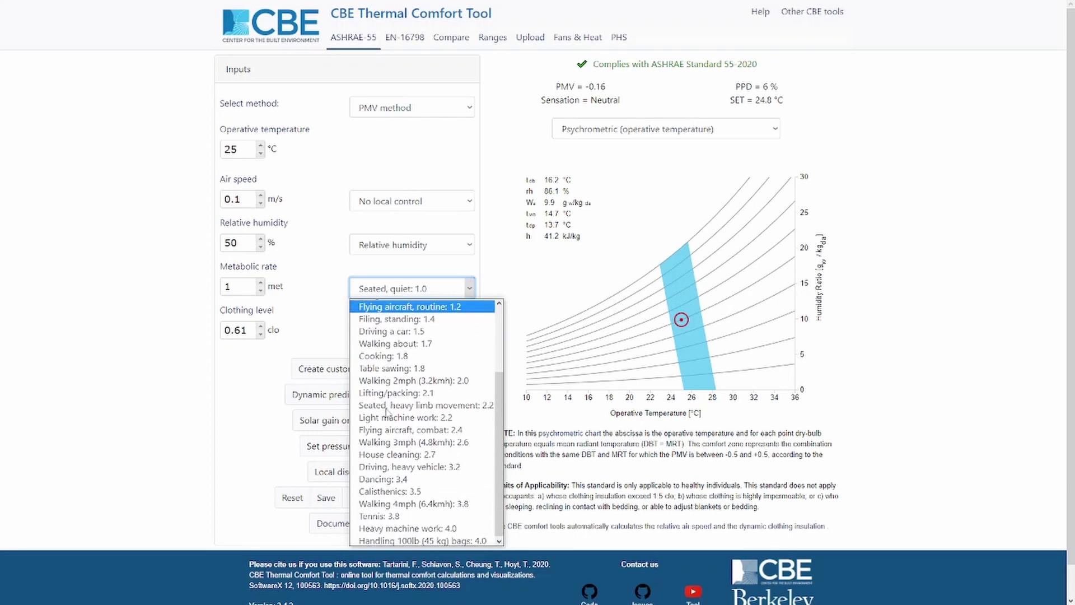
{"action": "scroll", "coordinate": [387, 413], "scroll_direction": "up", "scroll_amount": 3}
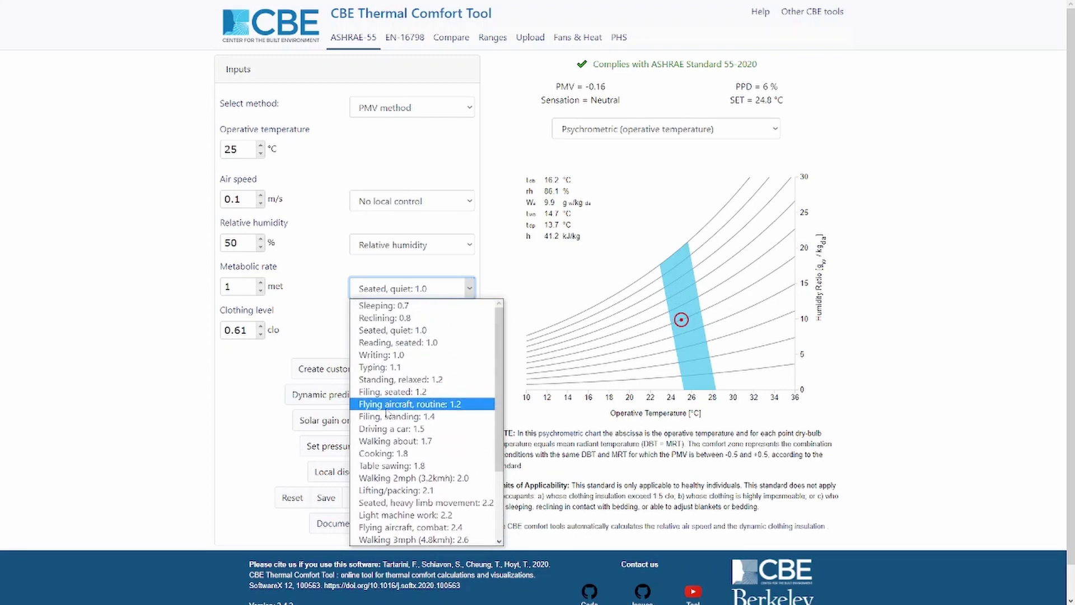
{"action": "left_click", "coordinate": [328, 332]}
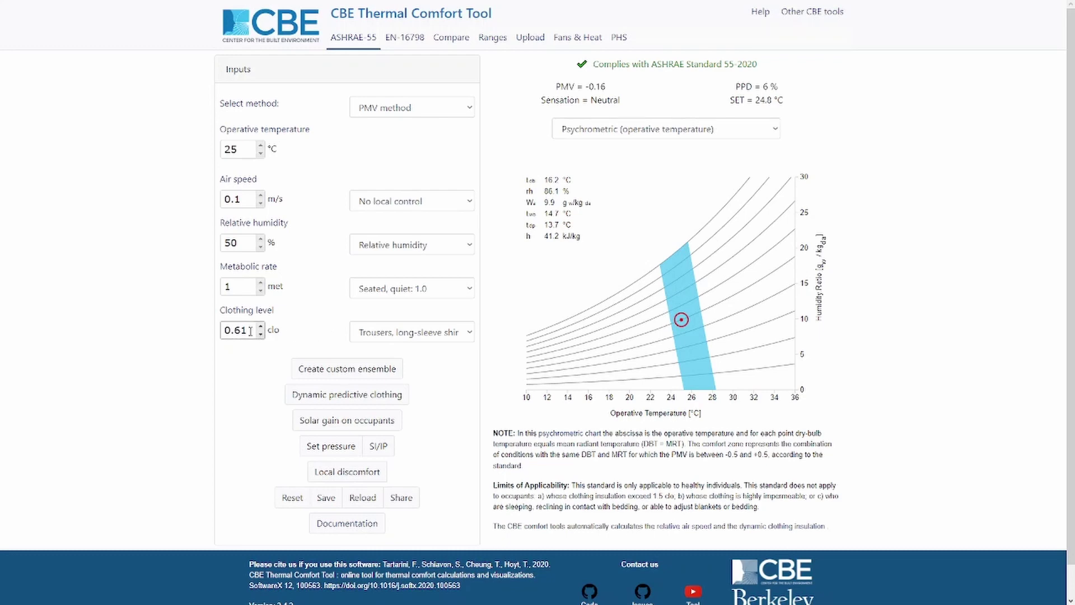
Look through the clothing ensemble options and close them, keeping the 0.61 clo ensemble.
{"action": "left_click", "coordinate": [376, 334]}
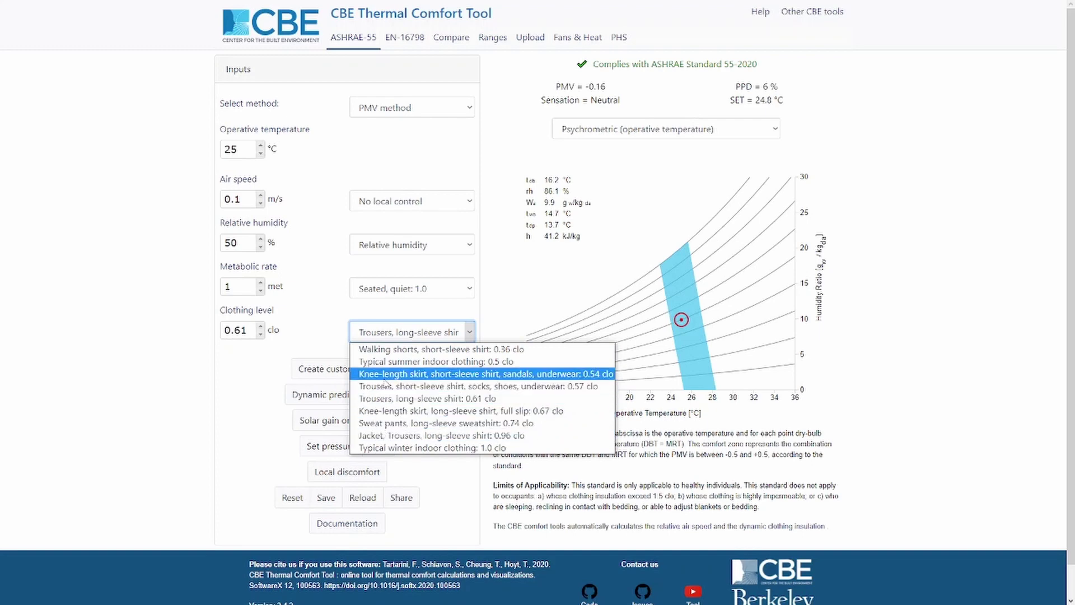
{"action": "left_click", "coordinate": [333, 330]}
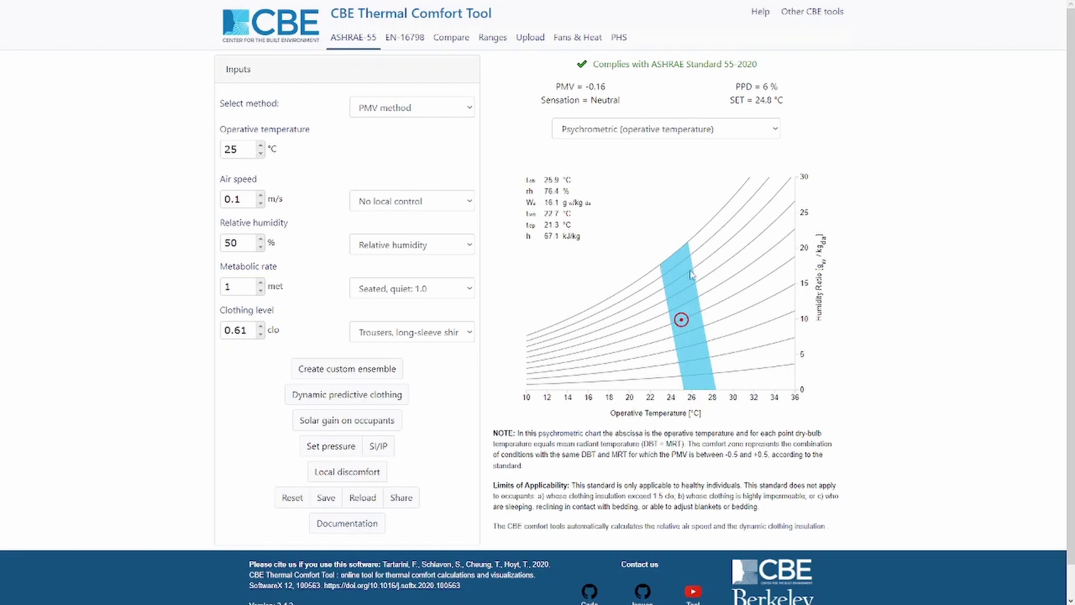
{"action": "left_click_drag", "start_coordinate": [672, 454], "coordinate": [771, 456]}
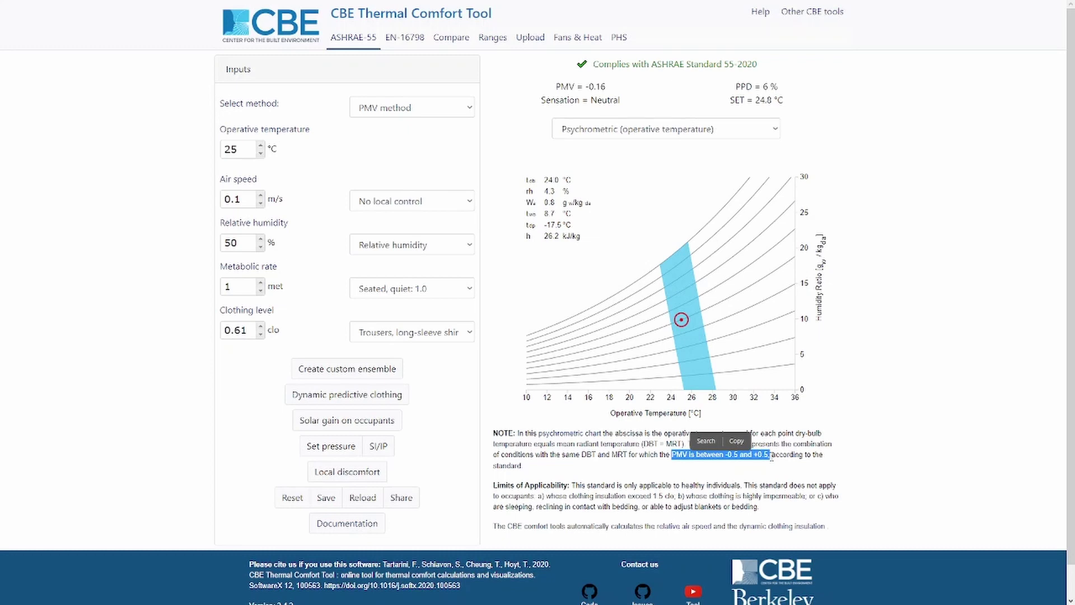
{"action": "left_click", "coordinate": [854, 453]}
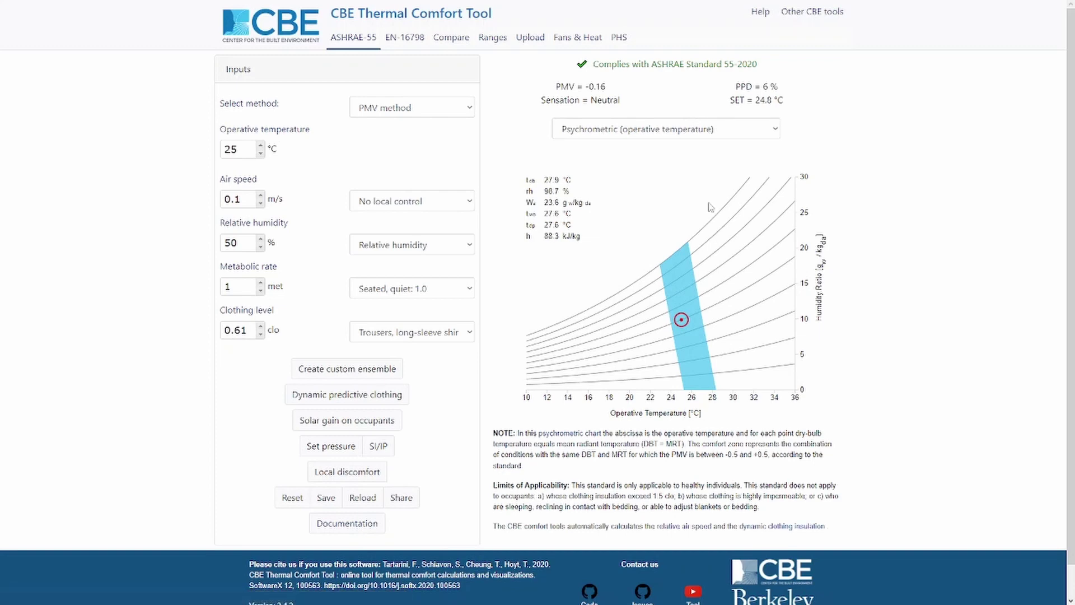
Plot the Psychrometric (air temperature) chart and turn off Use operative temp for separate 25 °C inputs.
{"action": "left_click", "coordinate": [708, 130]}
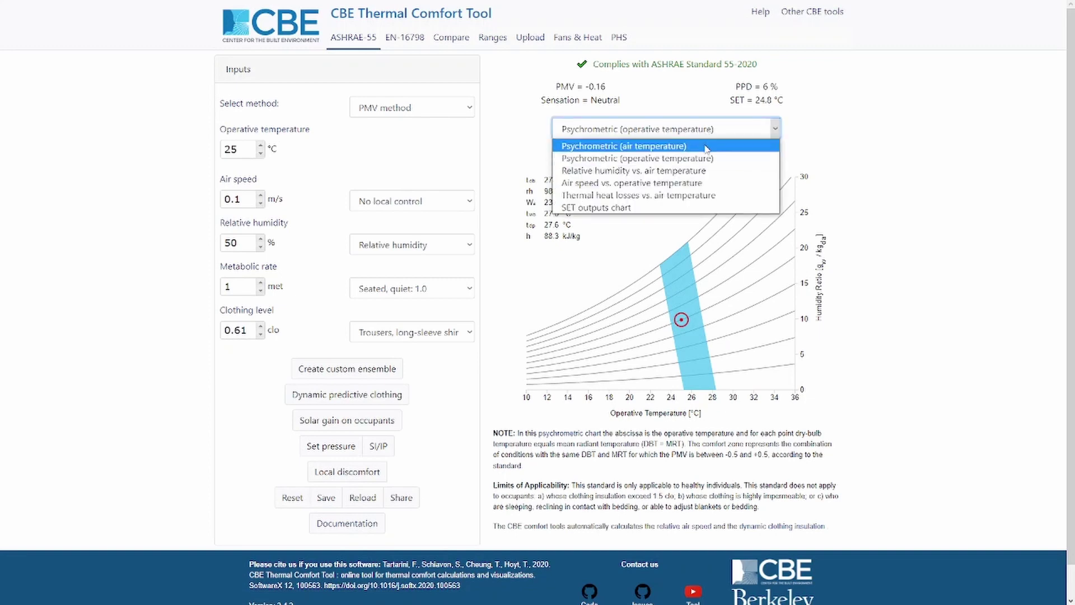
{"action": "left_click", "coordinate": [707, 147]}
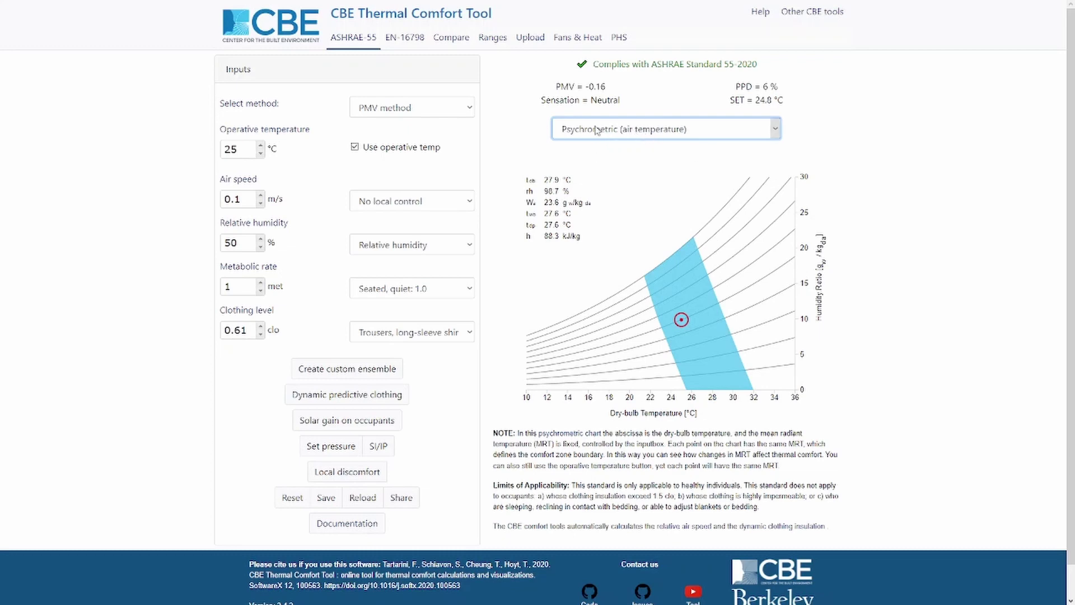
{"action": "left_click", "coordinate": [614, 129]}
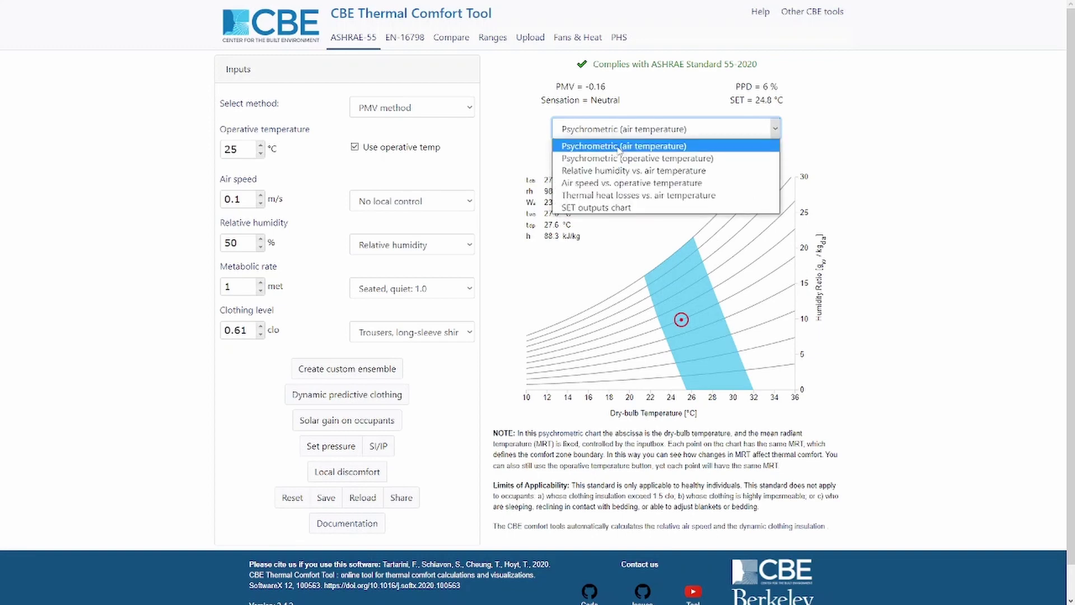
{"action": "left_click", "coordinate": [620, 147]}
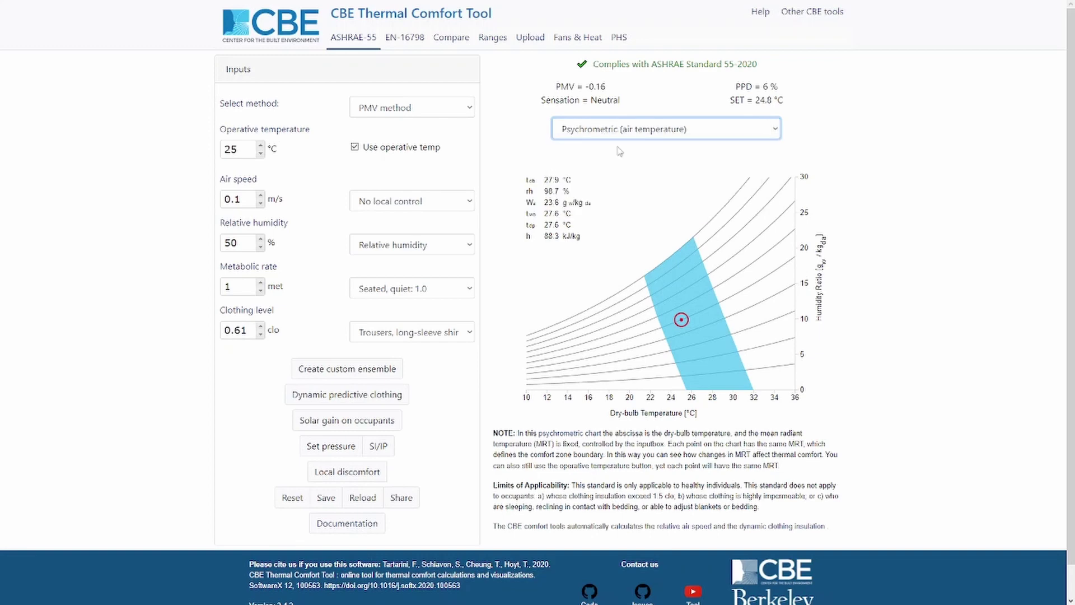
{"action": "left_click", "coordinate": [355, 148]}
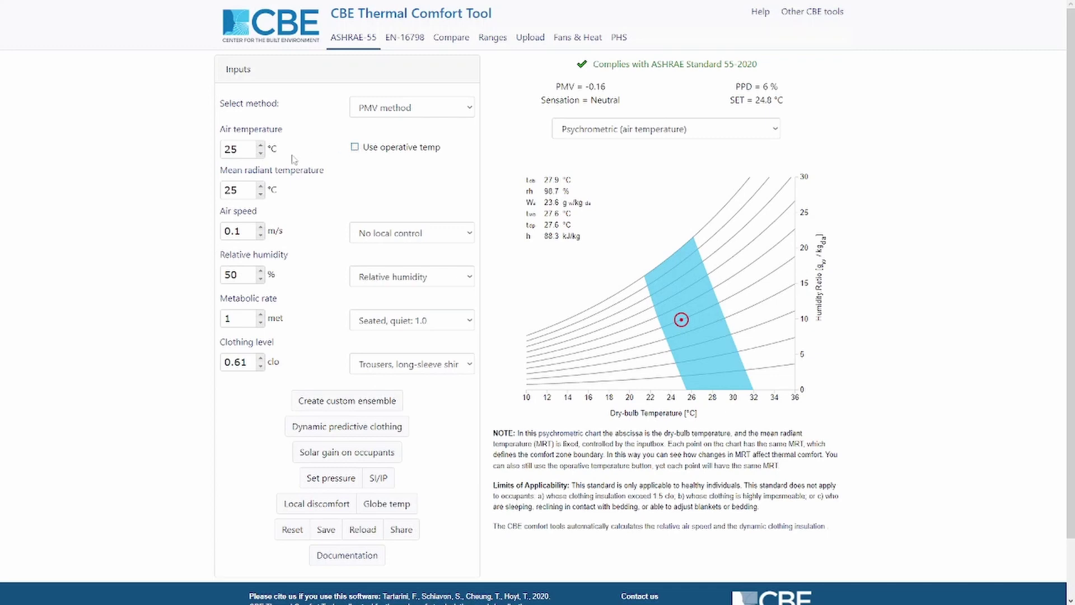
Enter 23 °C air temperature and 27 °C mean radiant temperature, giving PMV -0.19.
{"action": "left_click", "coordinate": [244, 149]}
{"action": "double_click", "coordinate": [245, 149]}
{"action": "type", "text": "23"}
{"action": "left_click", "coordinate": [245, 191]}
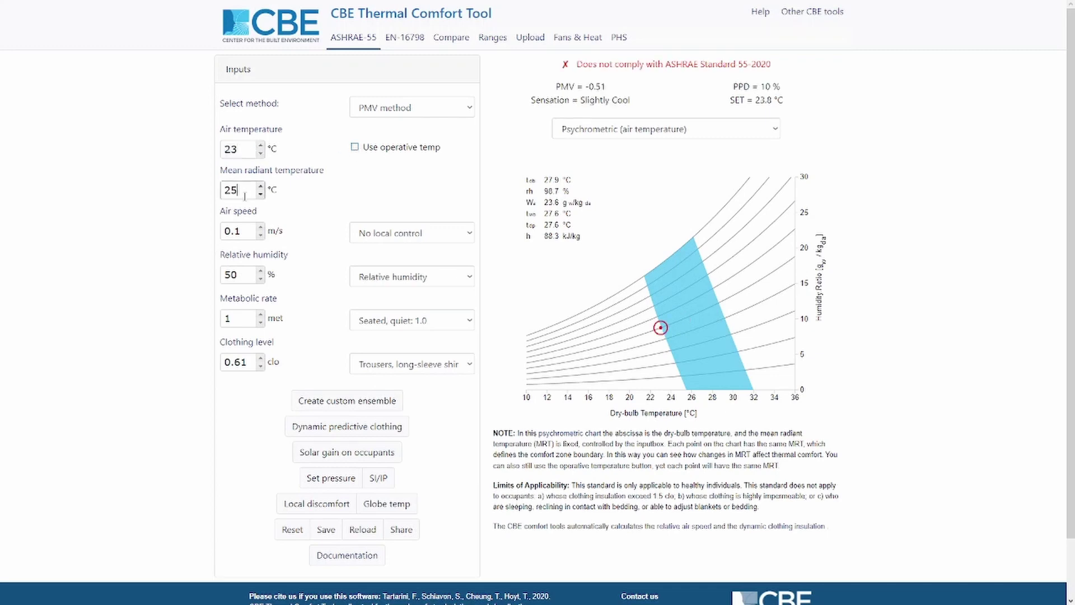
{"action": "double_click", "coordinate": [244, 191]}
{"action": "type", "text": "27"}
{"action": "left_click", "coordinate": [324, 202]}
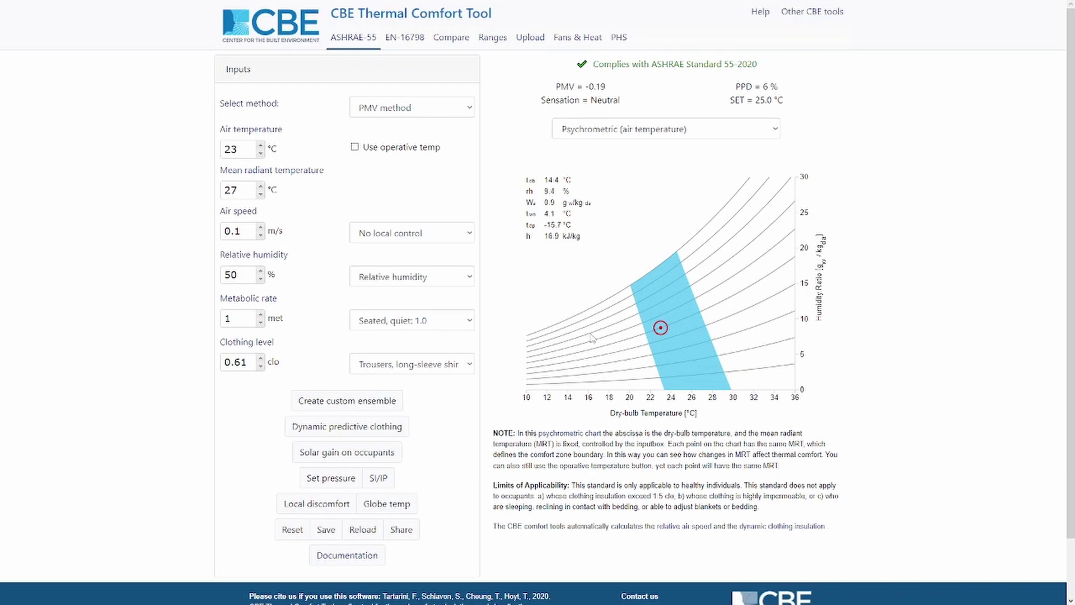
Select the Psychrometric (operative temperature) chart, restoring a single 25 °C operative temperature.
{"action": "left_click", "coordinate": [655, 129]}
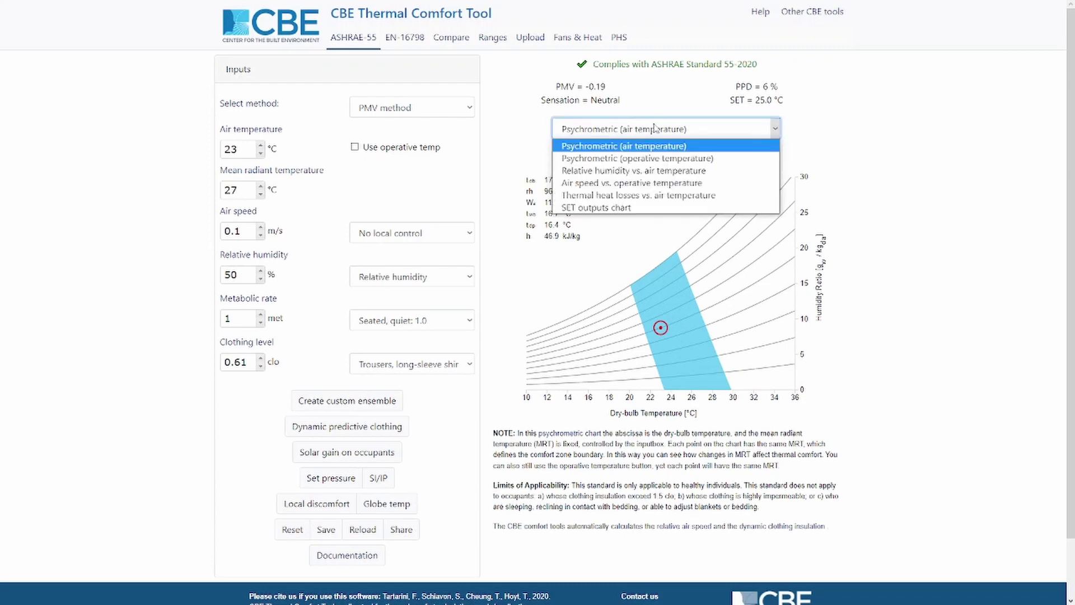
{"action": "left_click", "coordinate": [659, 159]}
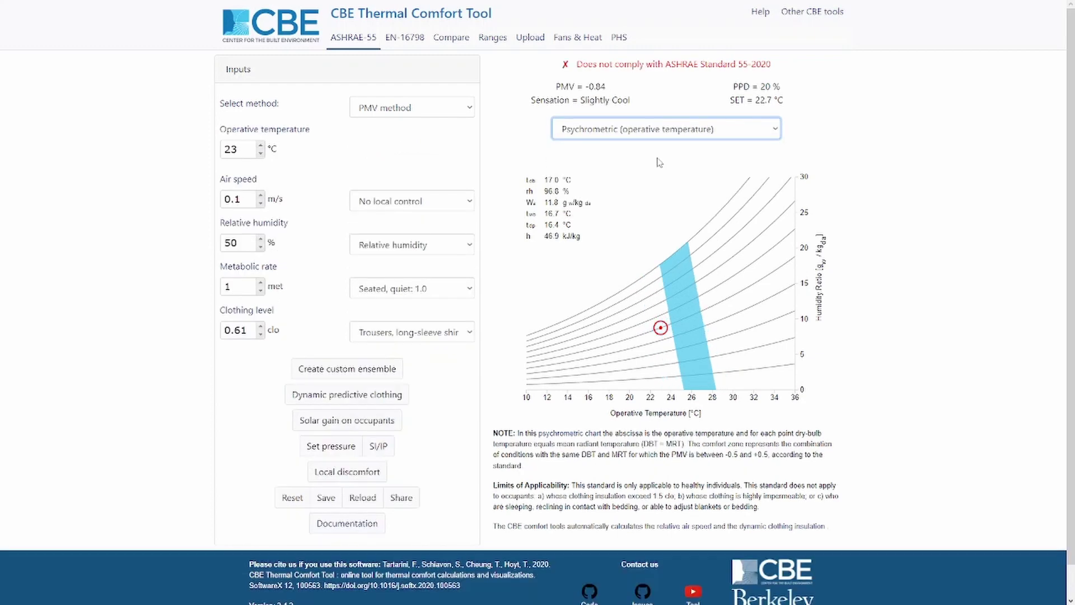
{"action": "left_click", "coordinate": [658, 128]}
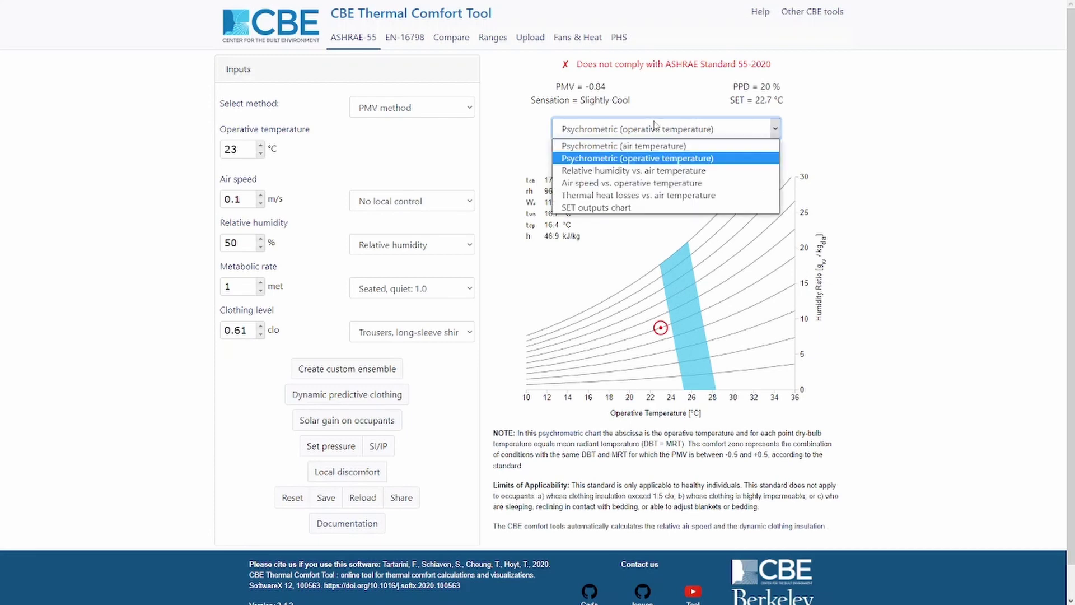
{"action": "left_click", "coordinate": [658, 151]}
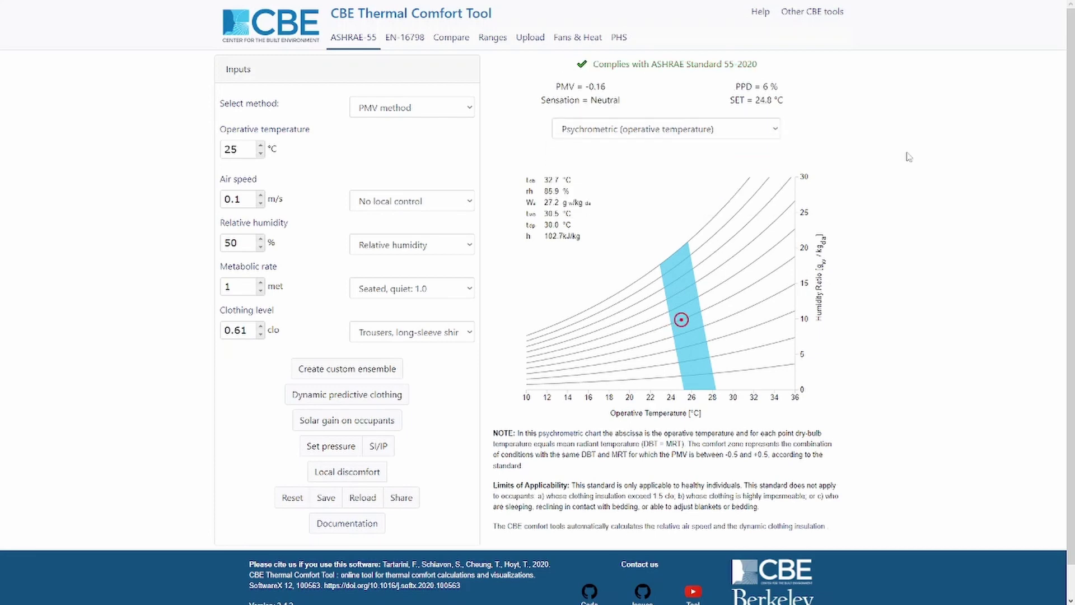
{"action": "left_click", "coordinate": [762, 135]}
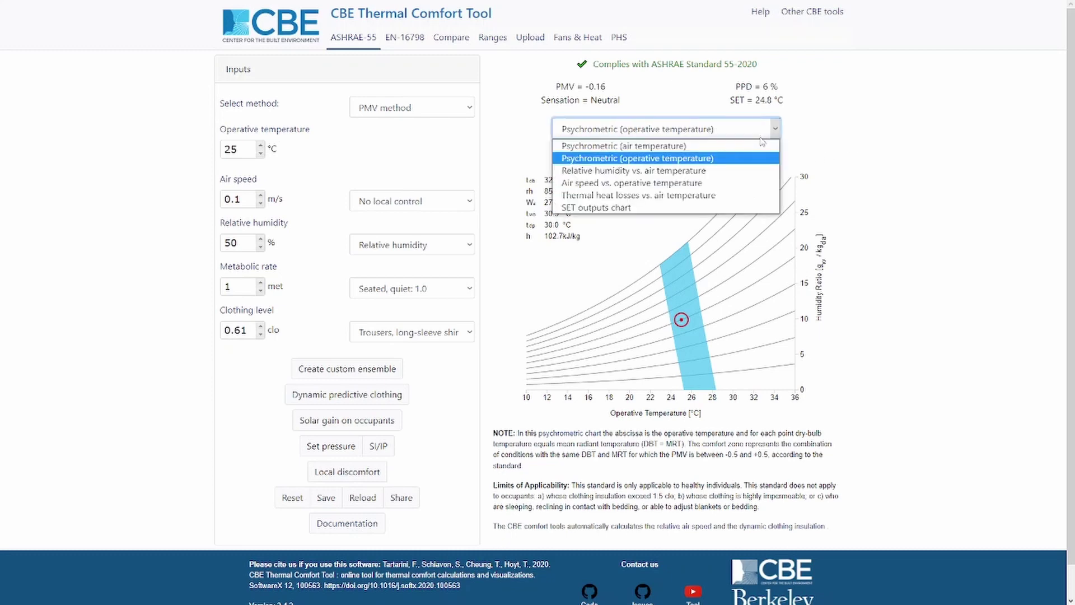
Display the Relative humidity vs. air temperature chart with the 25 °C, 50% point in the comfort band.
{"action": "left_click", "coordinate": [761, 171]}
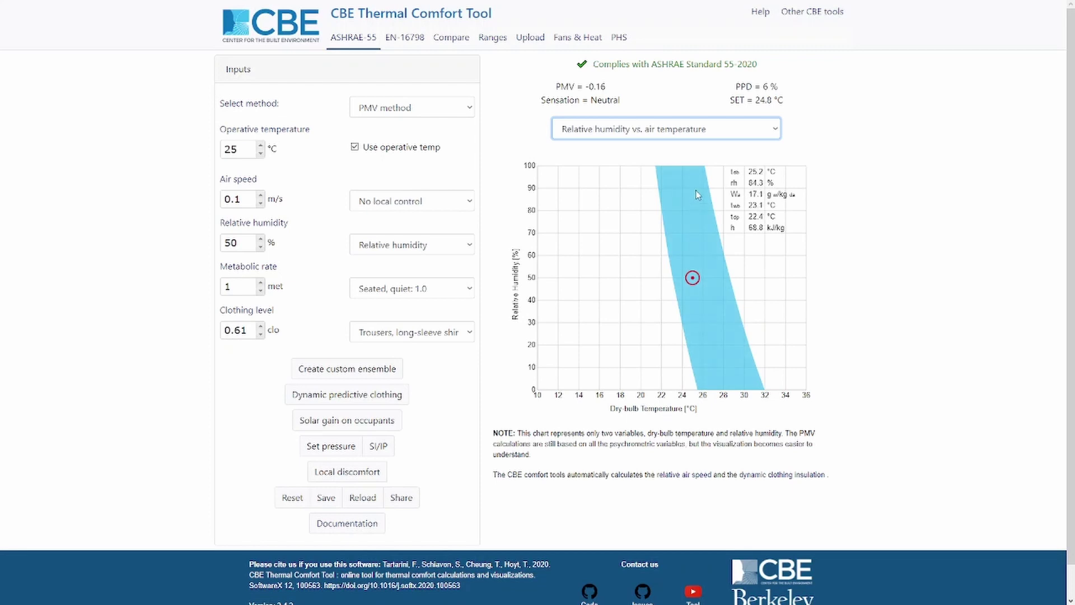
{"action": "left_click", "coordinate": [694, 130]}
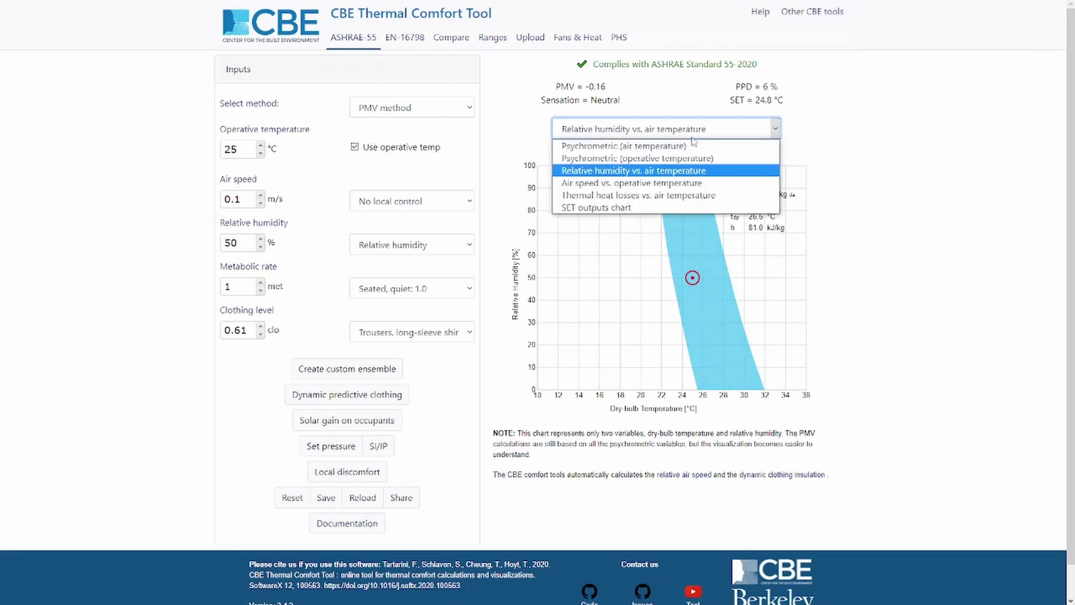
Plot air speed vs. operative temperature, with the 25 °C, 0.1 m/s point inside the comfort zone.
{"action": "left_click", "coordinate": [693, 183]}
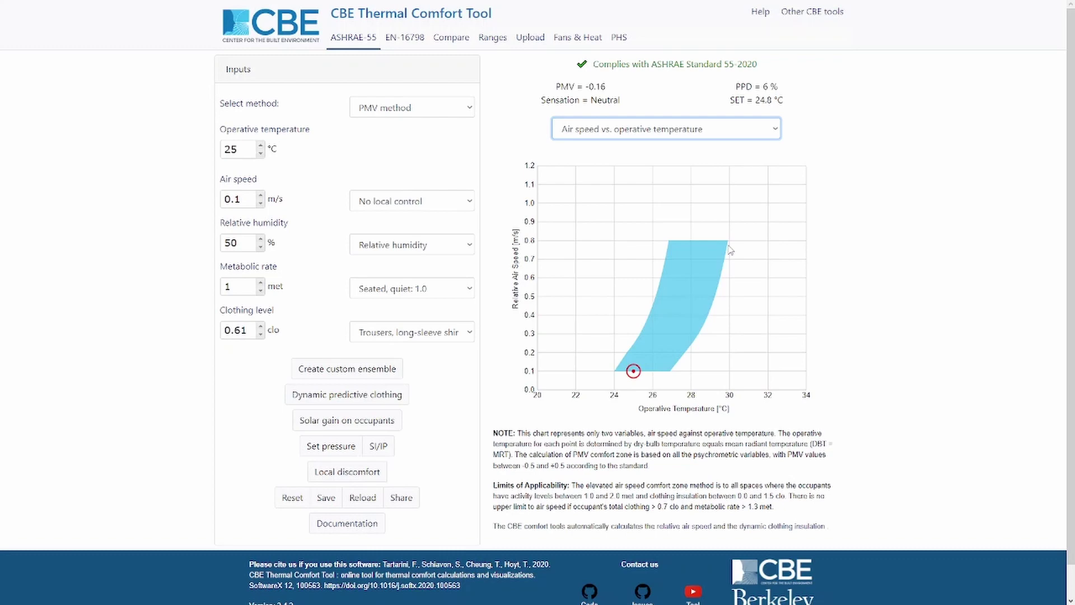
{"action": "left_click", "coordinate": [722, 132]}
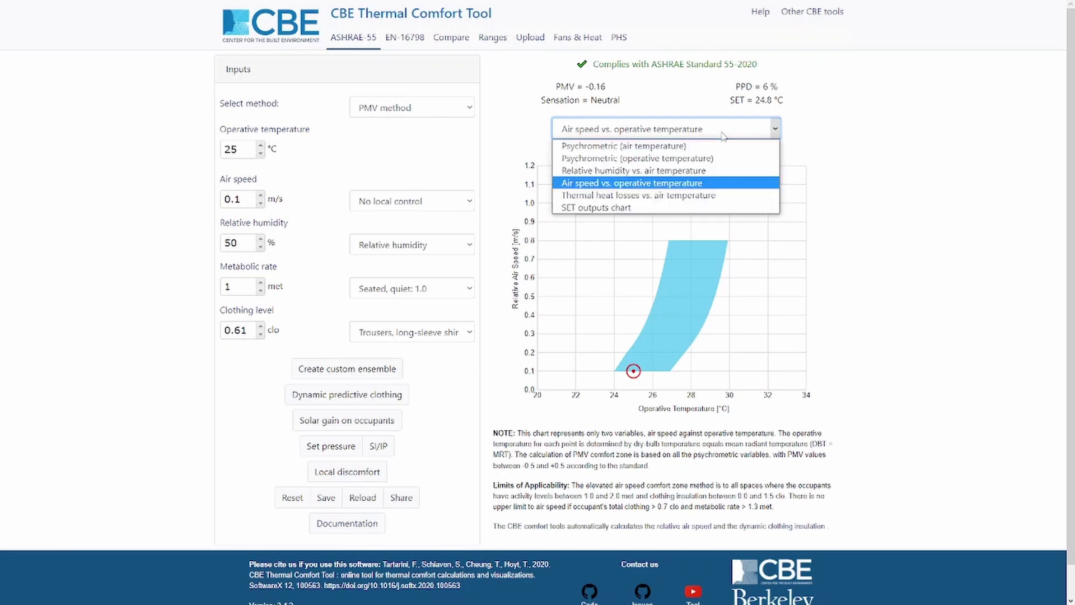
Plot thermal heat losses vs. air temperature, toggling the clothing-surface convection line on and off.
{"action": "left_click", "coordinate": [715, 197]}
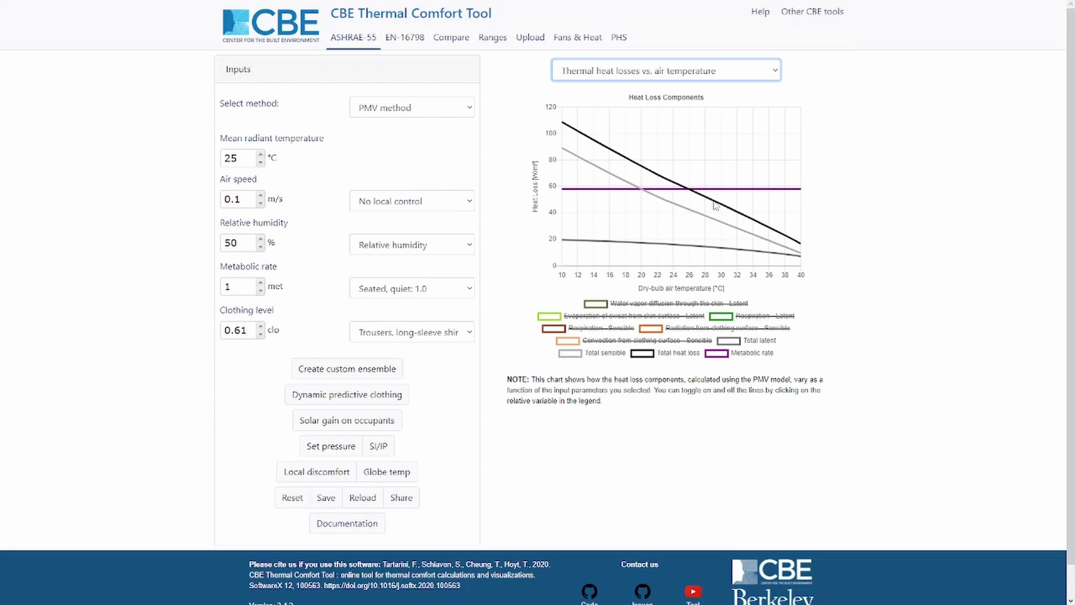
{"action": "left_click", "coordinate": [690, 343]}
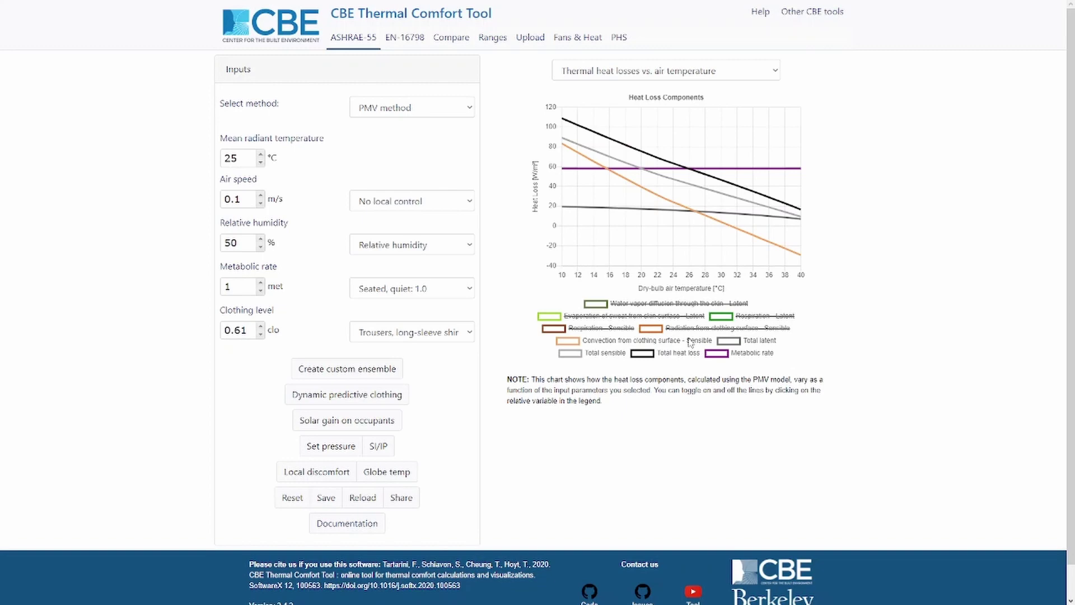
{"action": "left_click", "coordinate": [689, 342]}
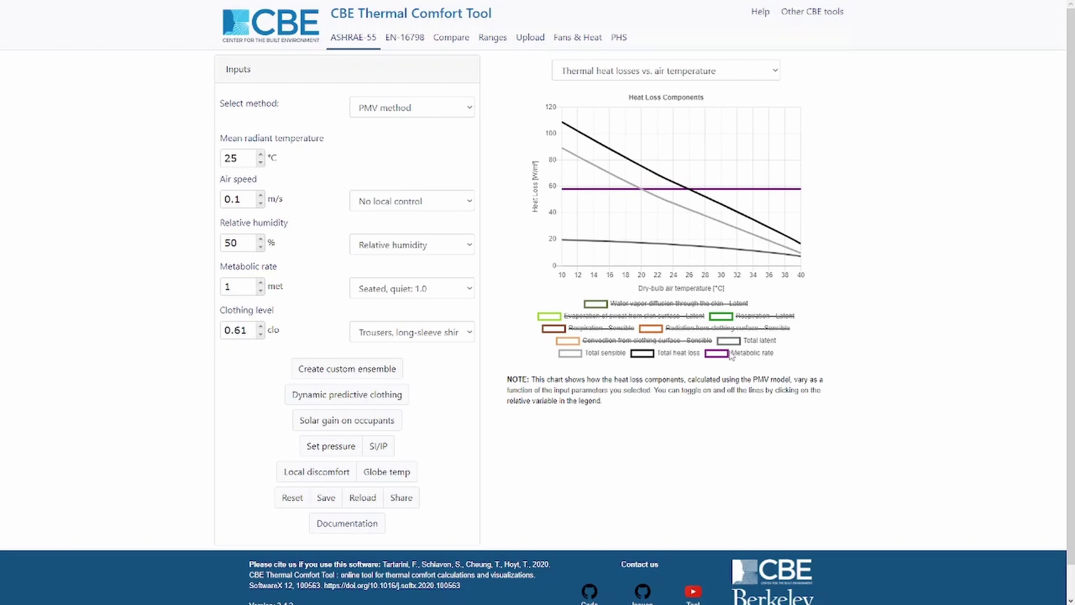
{"action": "mouse_move", "coordinate": [692, 194]}
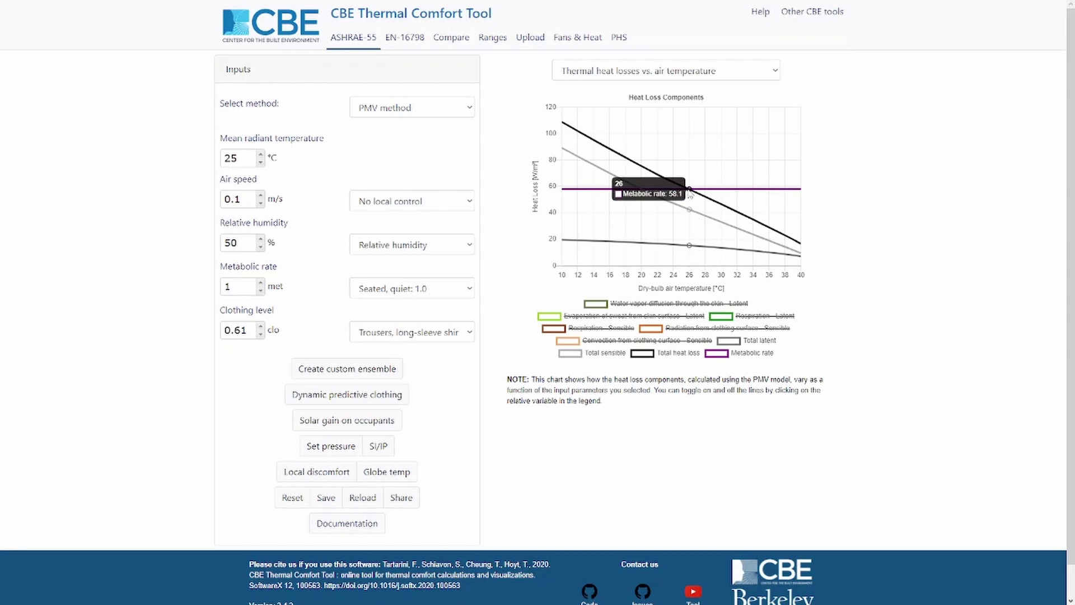
{"action": "left_click", "coordinate": [685, 71]}
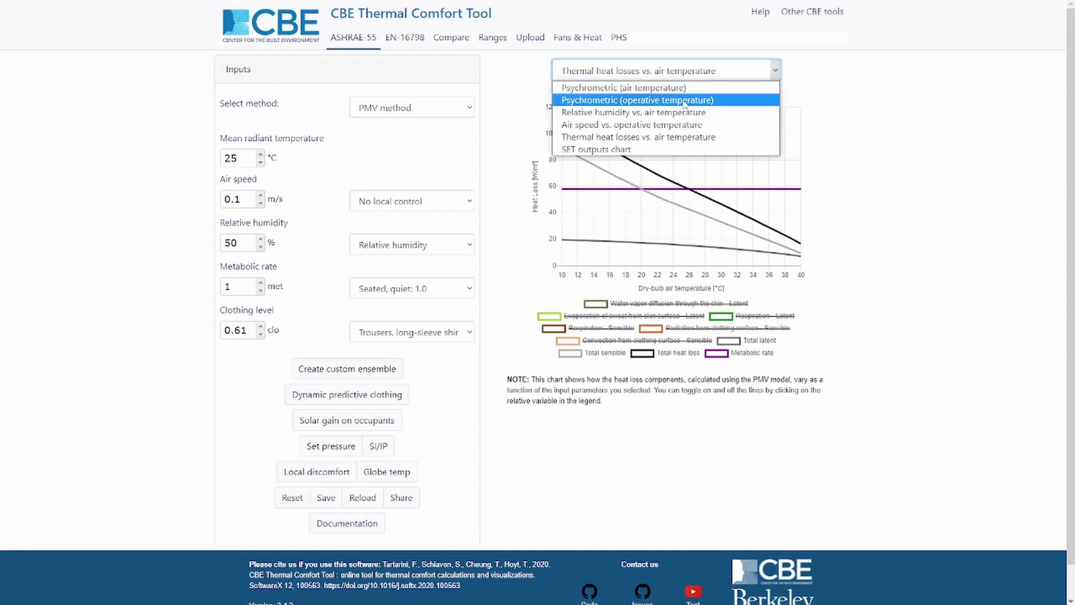
Return to the psychrometric operative-temperature chart and bring up the custom clothing ensemble builder.
{"action": "left_click", "coordinate": [684, 100]}
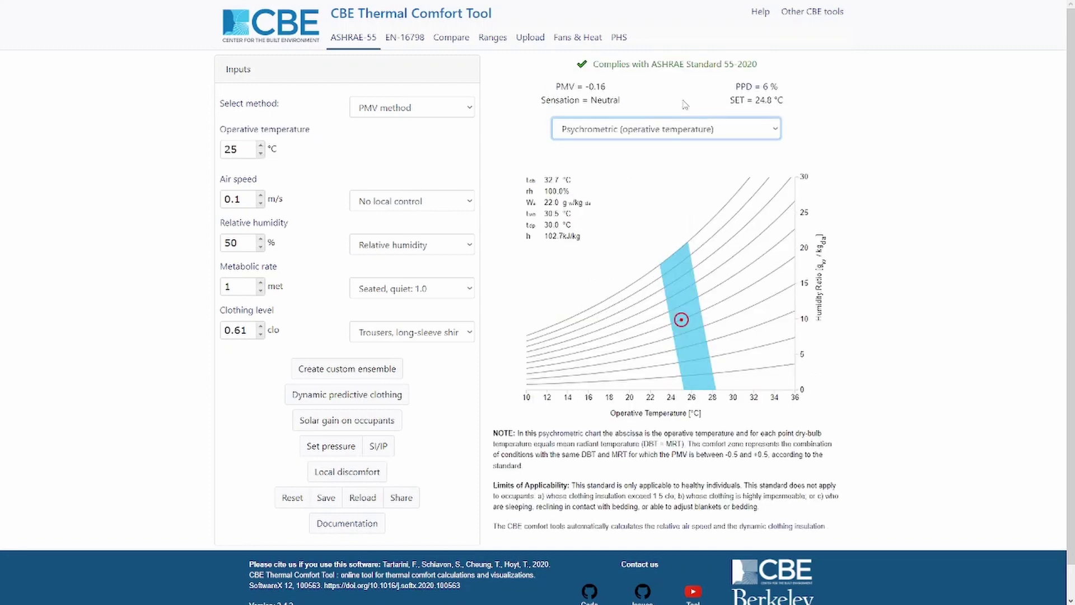
{"action": "left_click", "coordinate": [238, 198]}
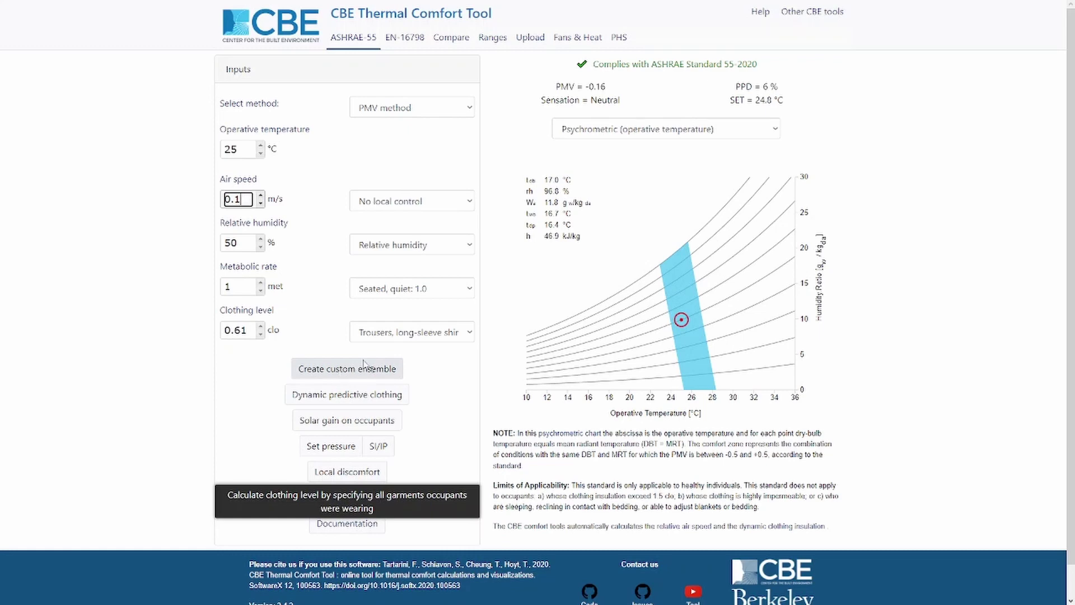
{"action": "left_click", "coordinate": [426, 335]}
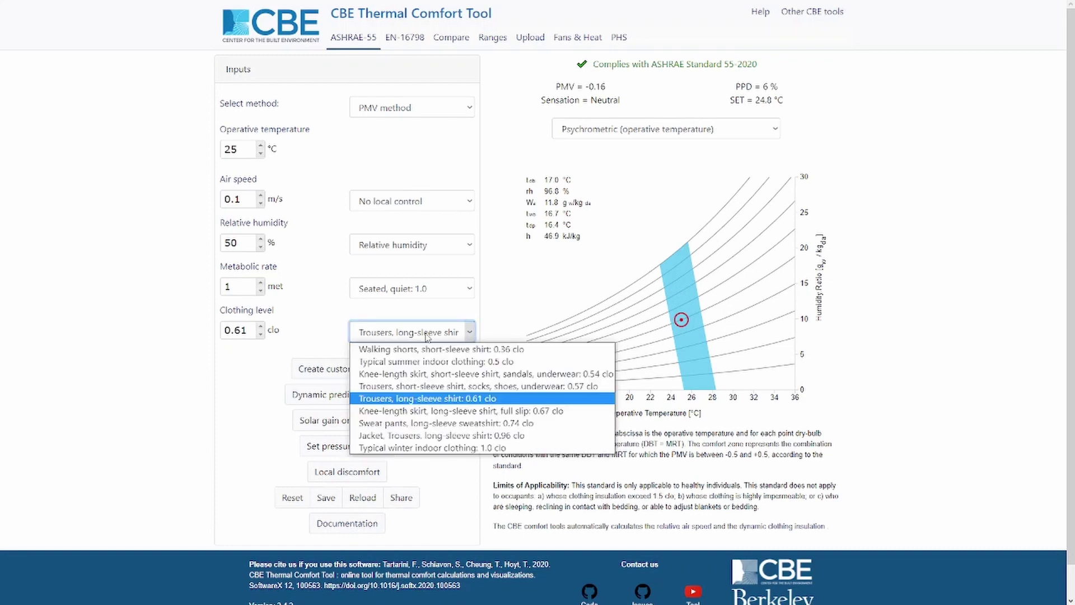
{"action": "left_click", "coordinate": [343, 371]}
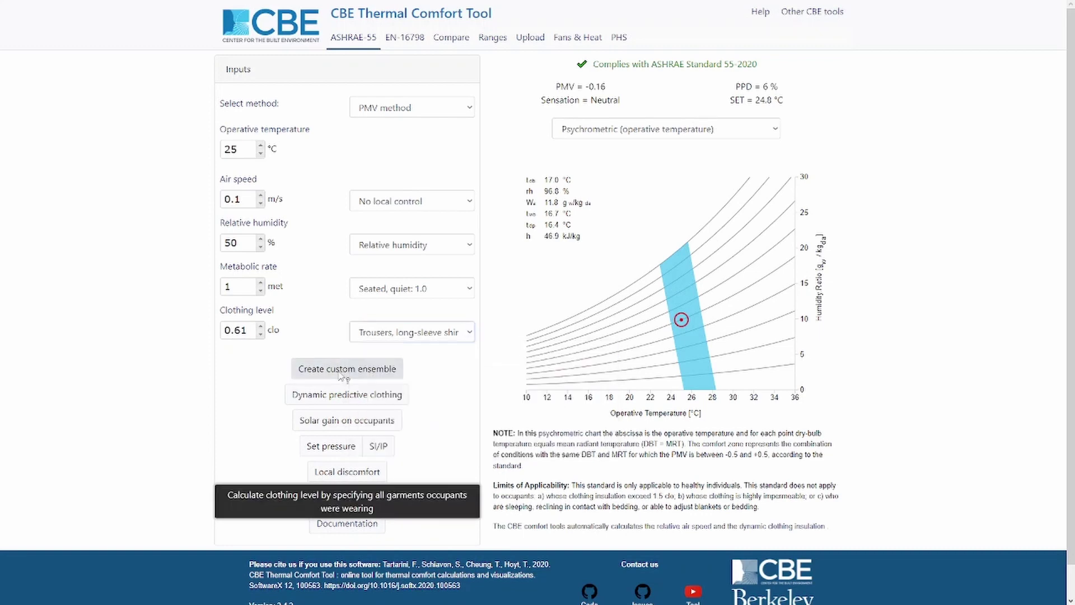
{"action": "left_click", "coordinate": [341, 372]}
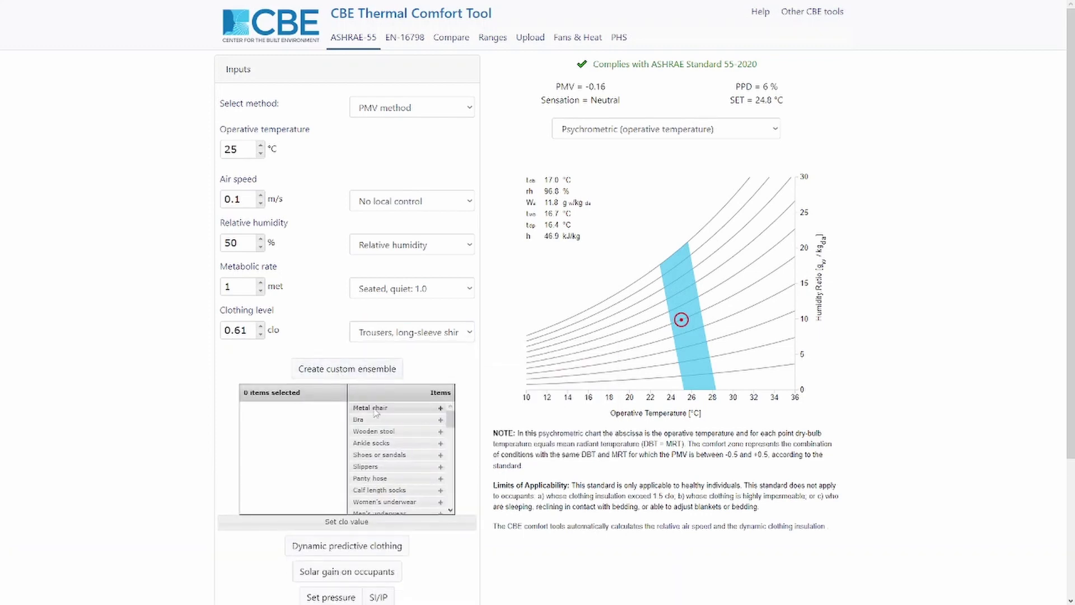
Apply a 0.20 clo custom outfit of sandals, men's underwear, short shorts and T-shirt.
{"action": "left_click", "coordinate": [440, 455]}
{"action": "scroll", "coordinate": [440, 459], "scroll_direction": "down", "scroll_amount": 3}
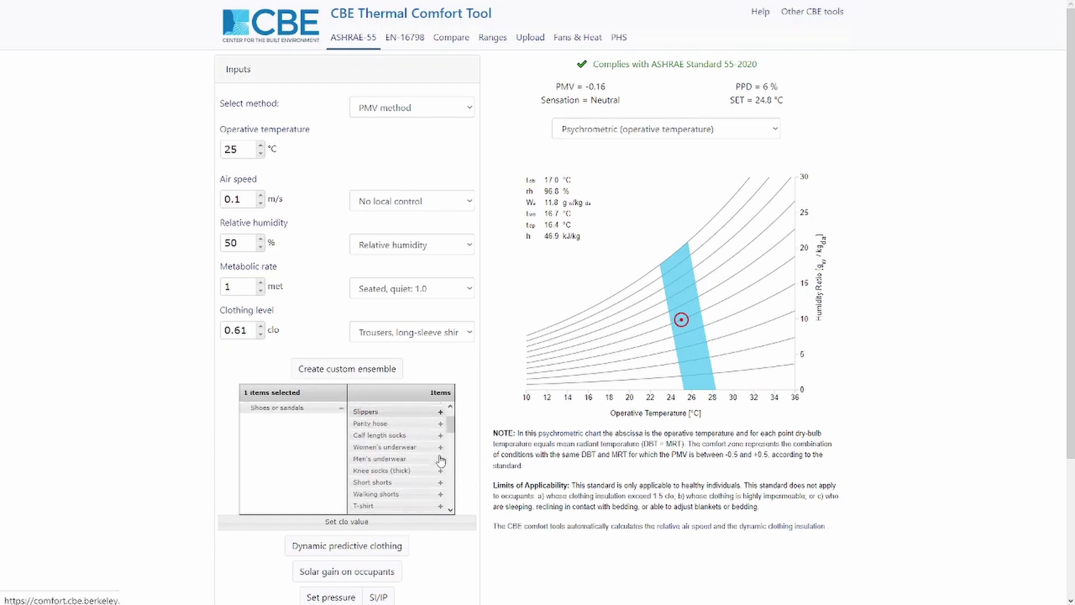
{"action": "left_click", "coordinate": [441, 459]}
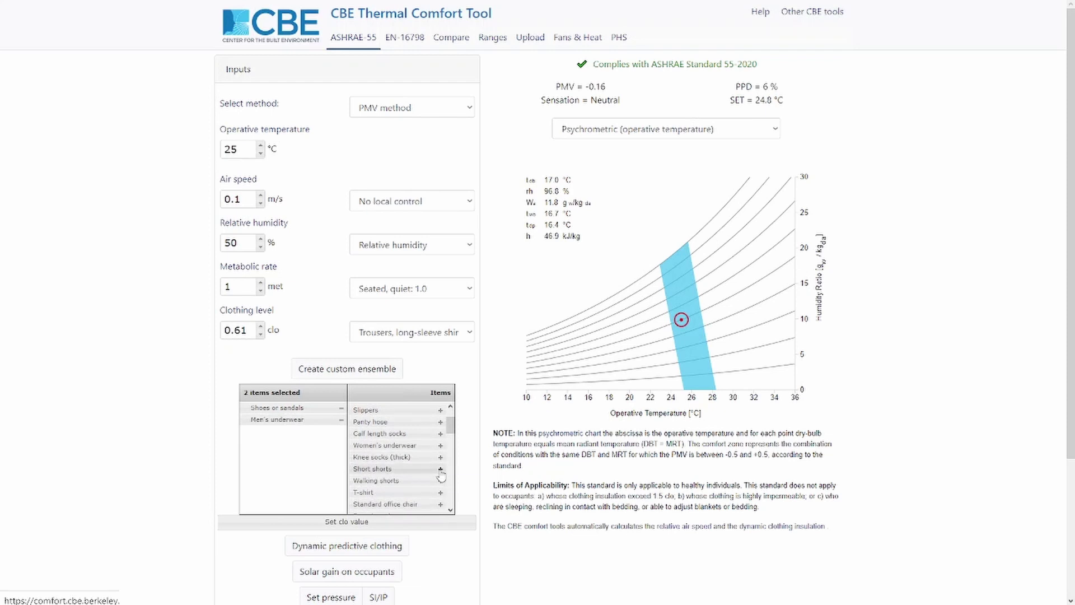
{"action": "left_click", "coordinate": [441, 471]}
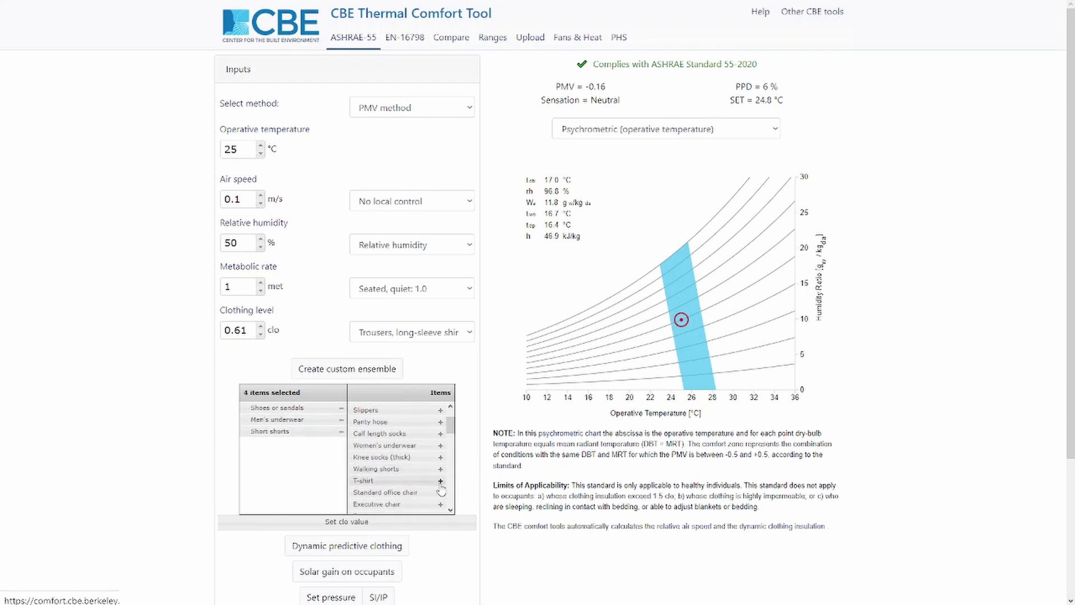
{"action": "left_click", "coordinate": [358, 524]}
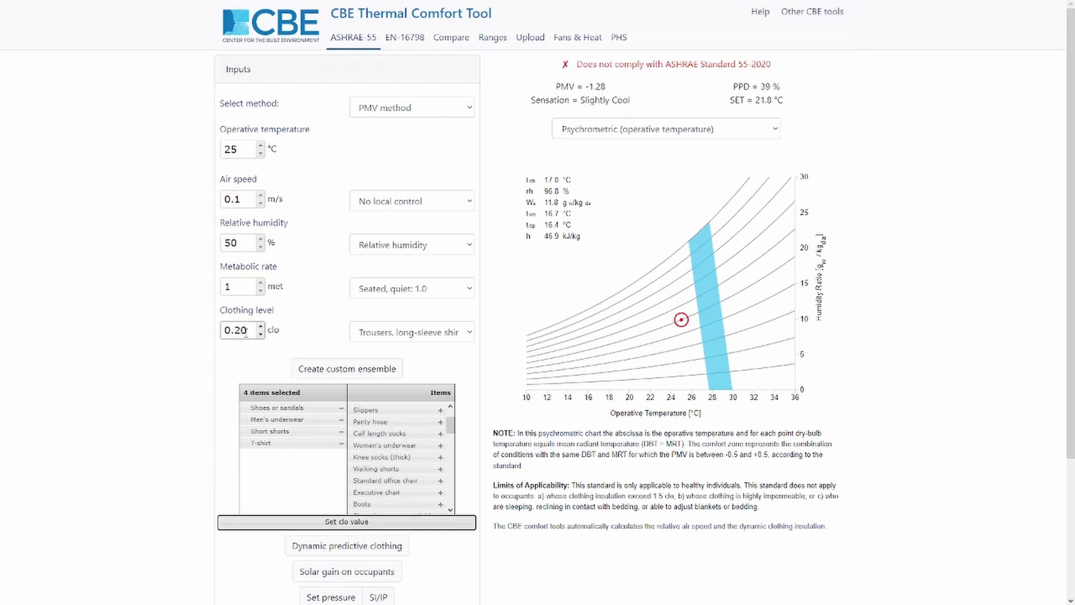
{"action": "left_click_drag", "start_coordinate": [246, 331], "coordinate": [222, 336]}
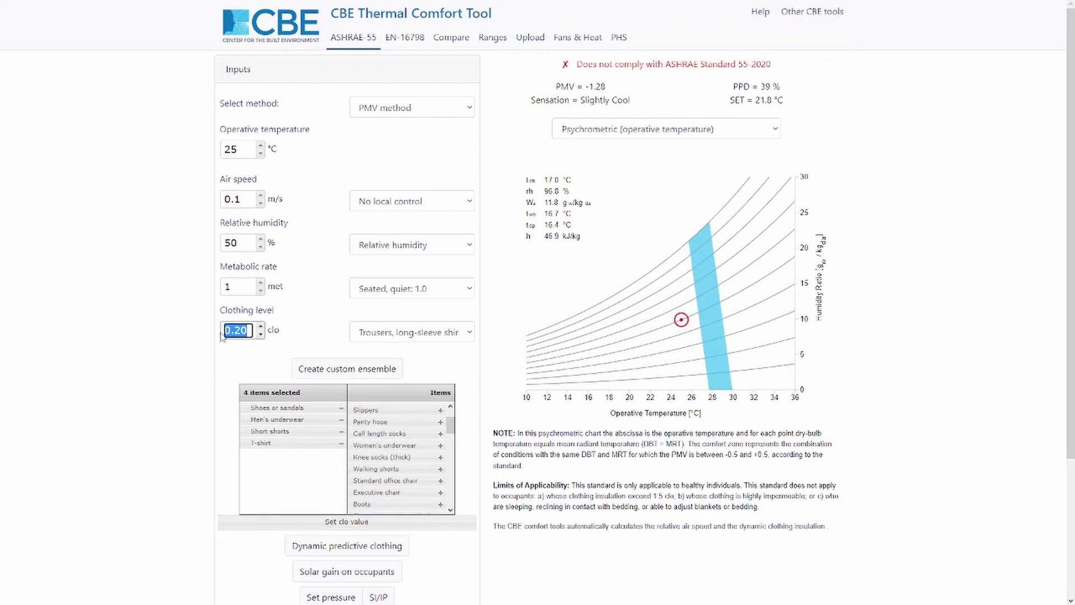
{"action": "left_click", "coordinate": [343, 373]}
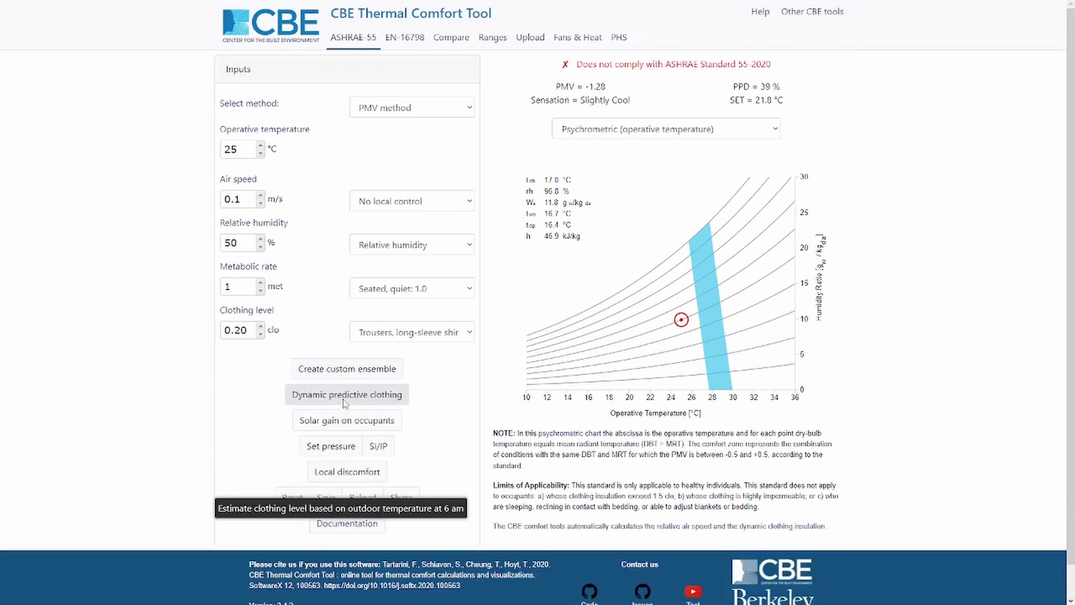
{"action": "left_click", "coordinate": [345, 397]}
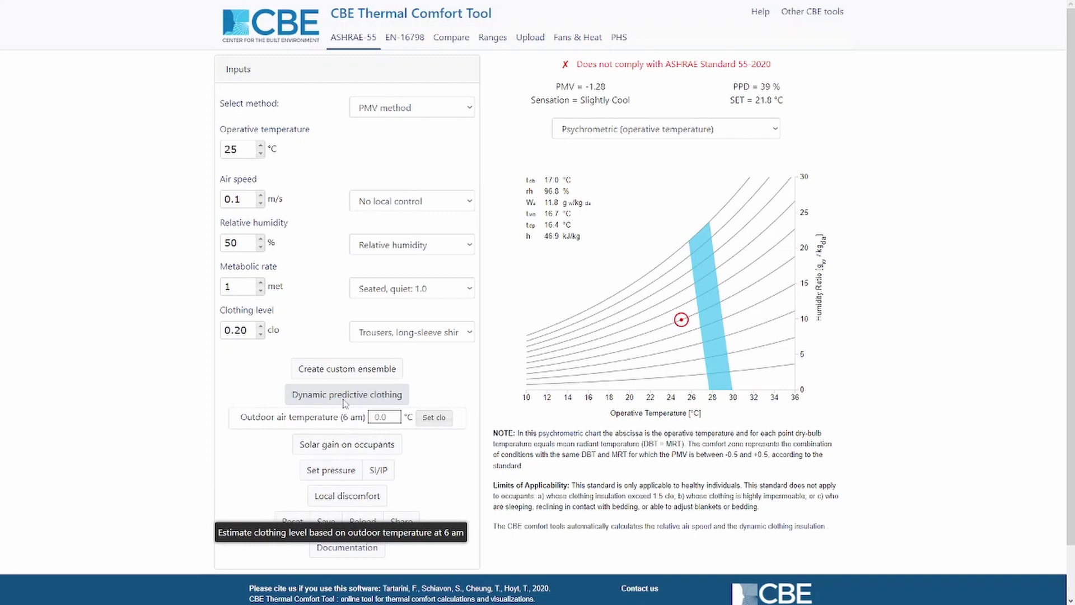
Estimate clothing from a 20 °C outdoor temperature at 6 am, giving 0.51 clo.
{"action": "left_click", "coordinate": [385, 413]}
{"action": "type", "text": "20"}
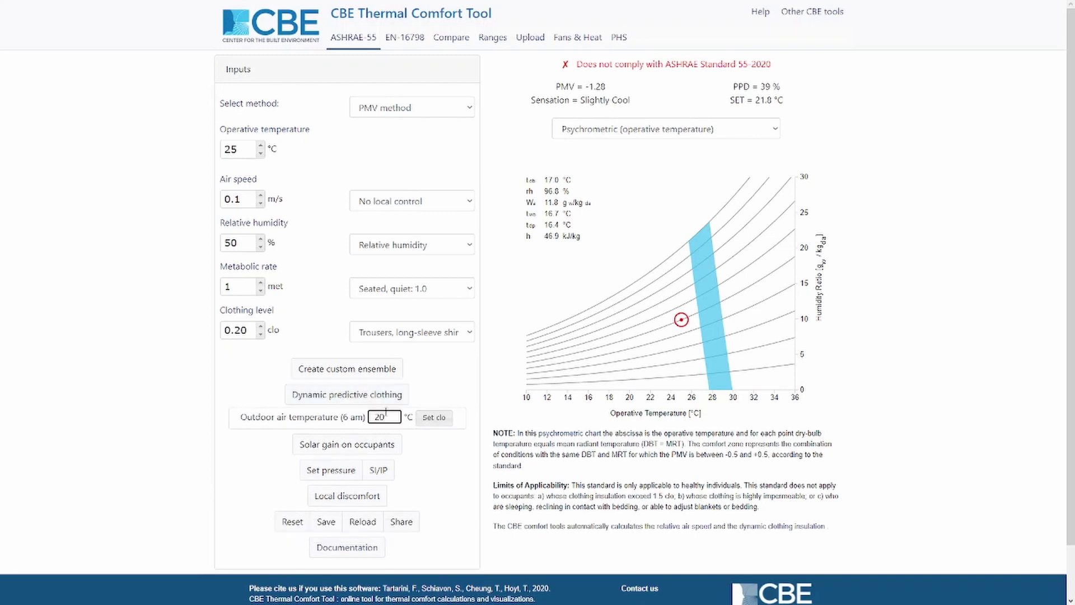
{"action": "left_click", "coordinate": [435, 419]}
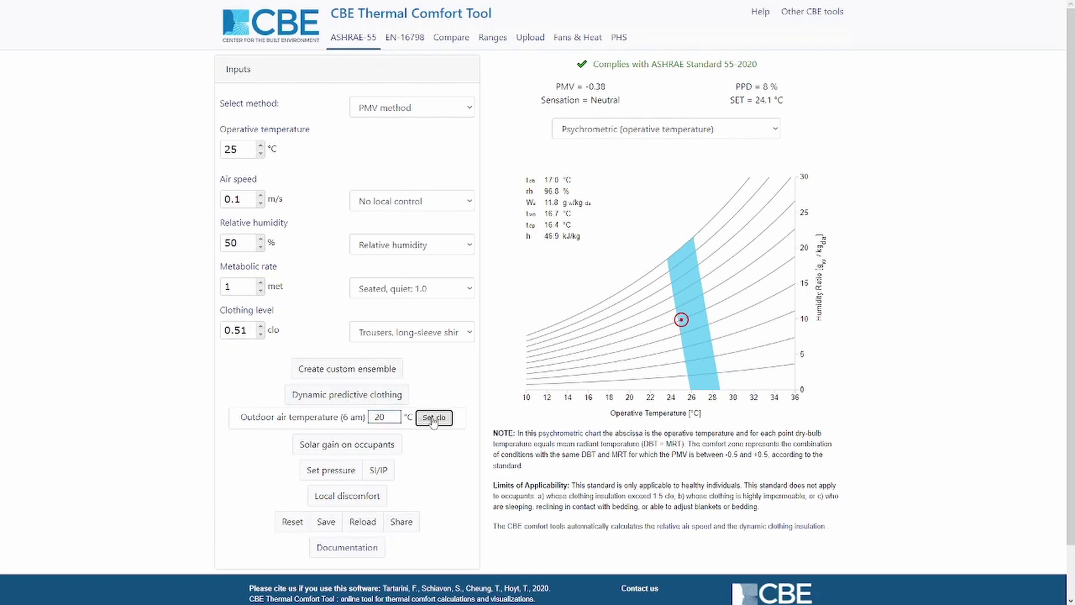
{"action": "left_click", "coordinate": [398, 402]}
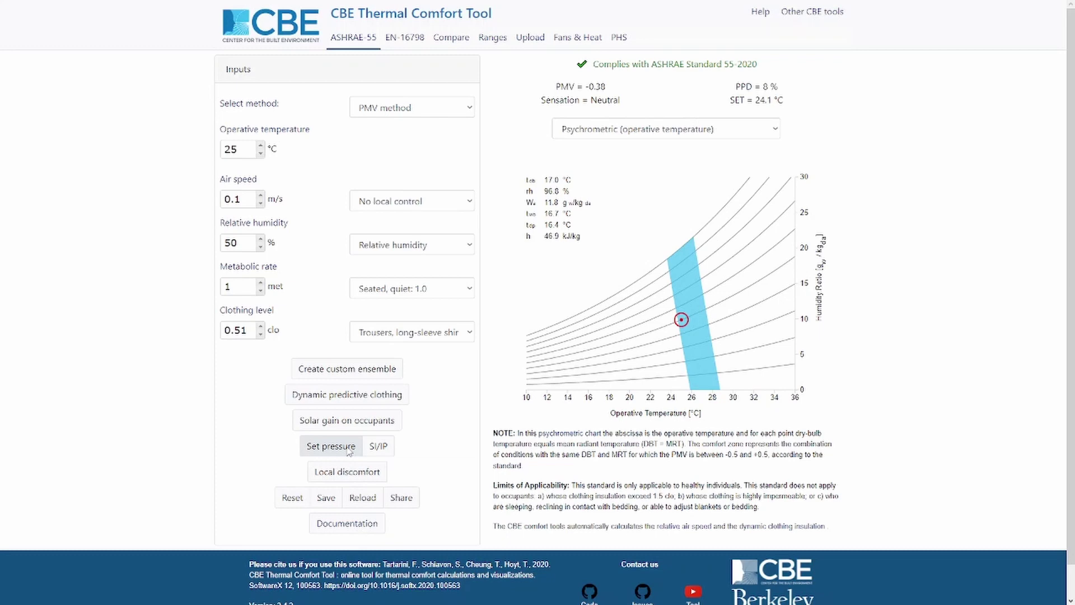
Toggle the SI/IP units, reset the inputs and set operative temperature to 27 °C.
{"action": "left_click", "coordinate": [379, 448]}
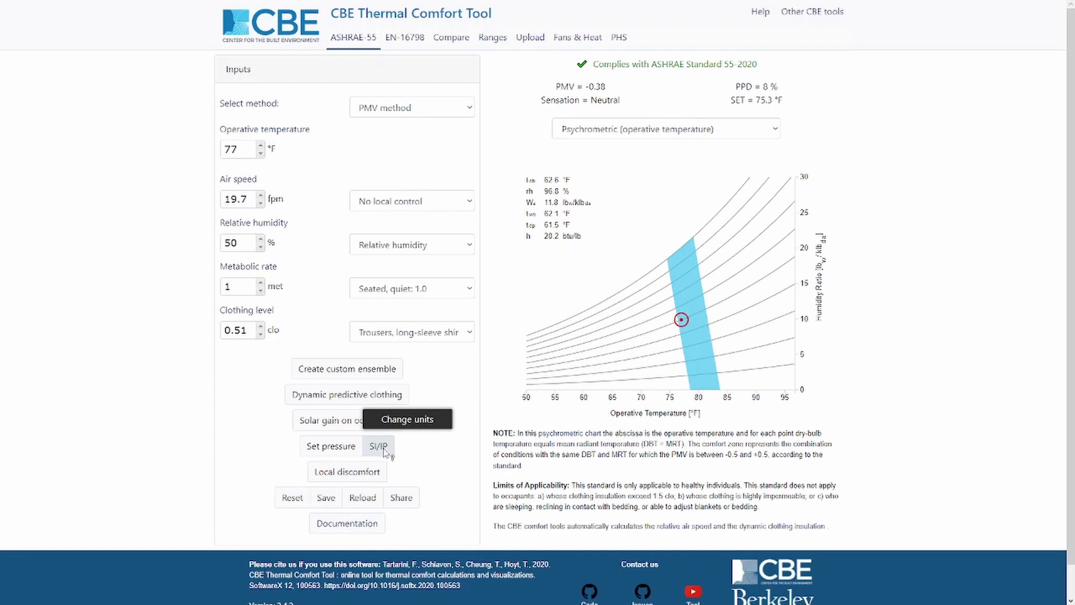
{"action": "left_click", "coordinate": [293, 498]}
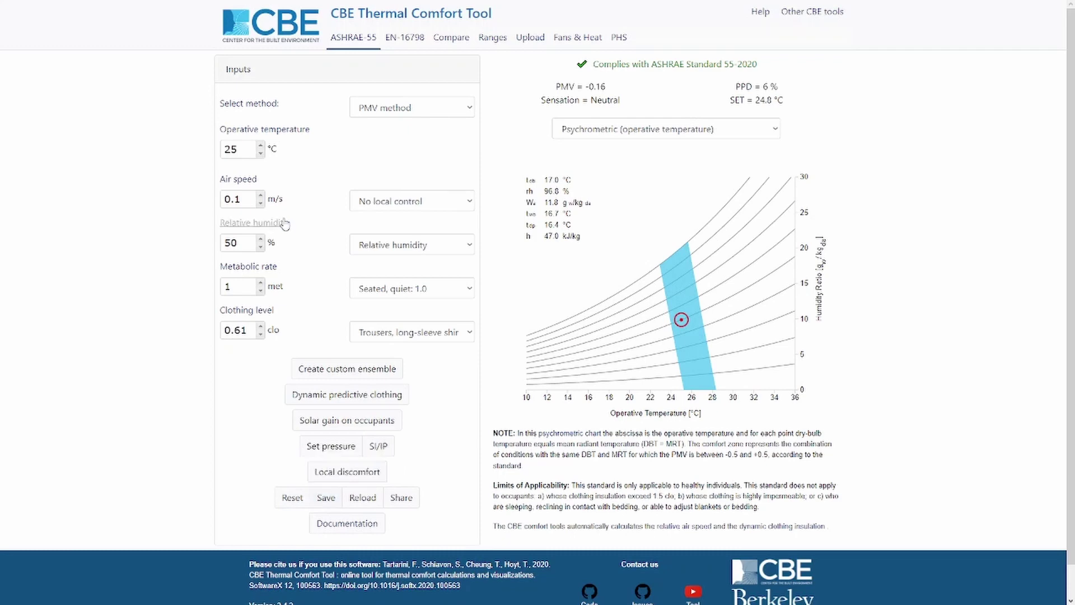
{"action": "left_click", "coordinate": [244, 149]}
{"action": "key", "text": "BackSpace"}
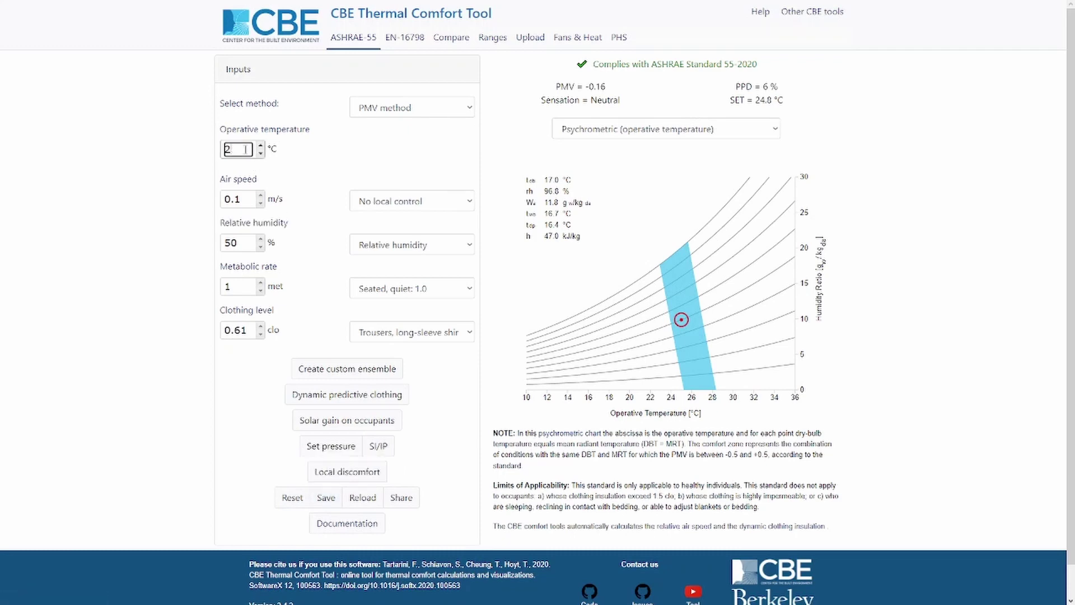
{"action": "type", "text": "7"}
Save the 27 °C inputs, reset, then reload them to get PMV 0.53, Slightly Warm.
{"action": "left_click", "coordinate": [311, 160]}
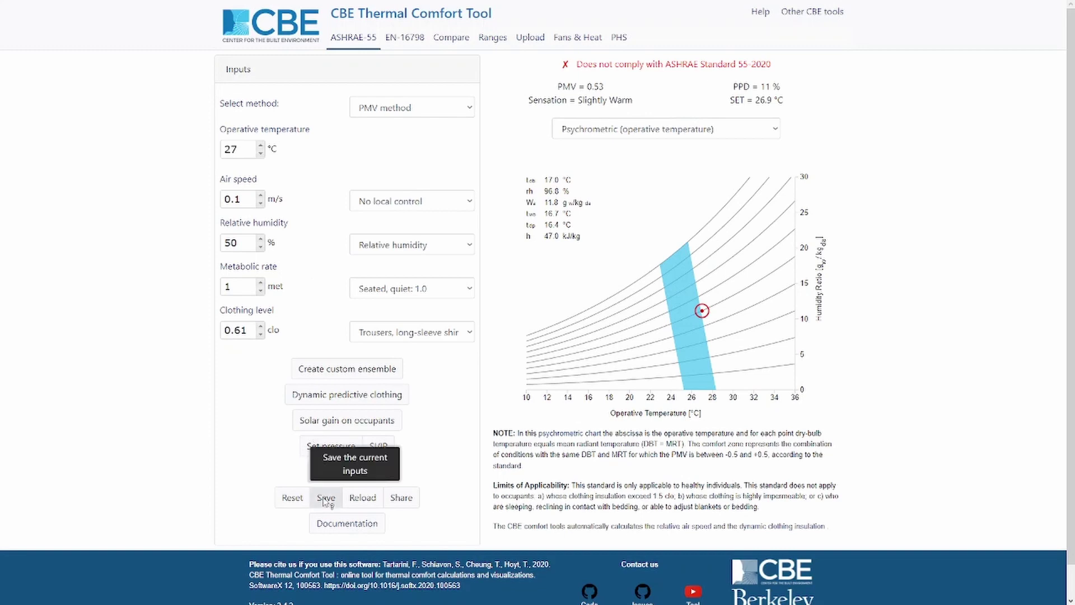
{"action": "left_click", "coordinate": [289, 500]}
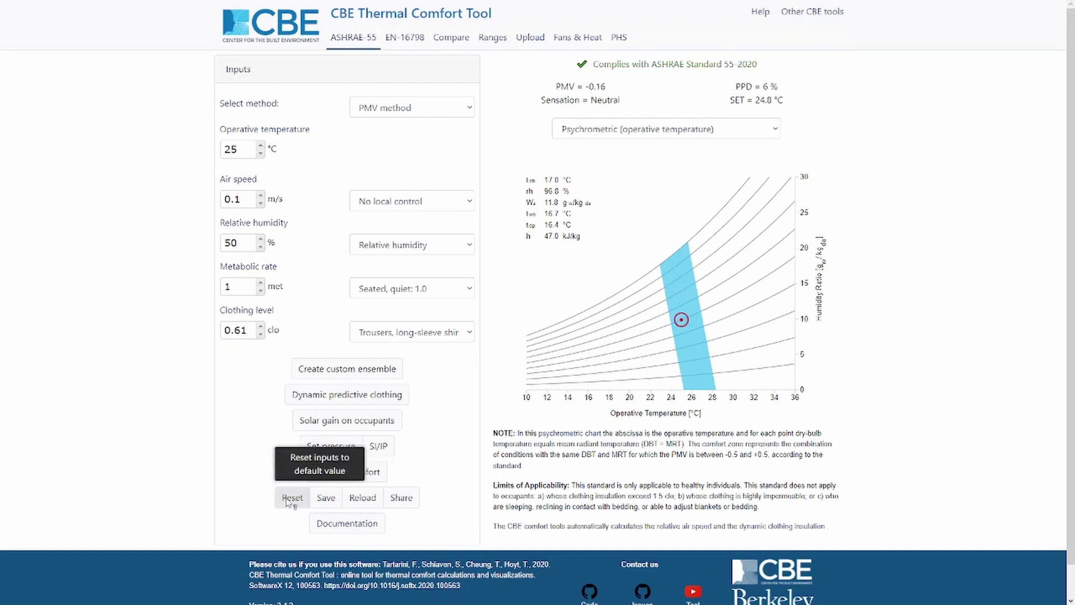
{"action": "left_click", "coordinate": [370, 500]}
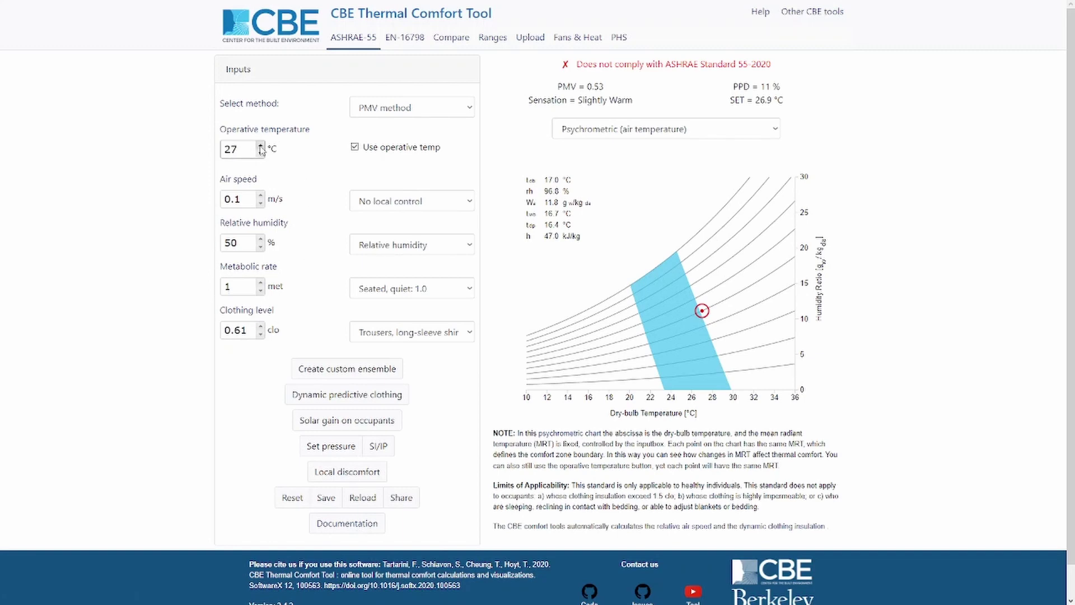
{"action": "left_click", "coordinate": [408, 504]}
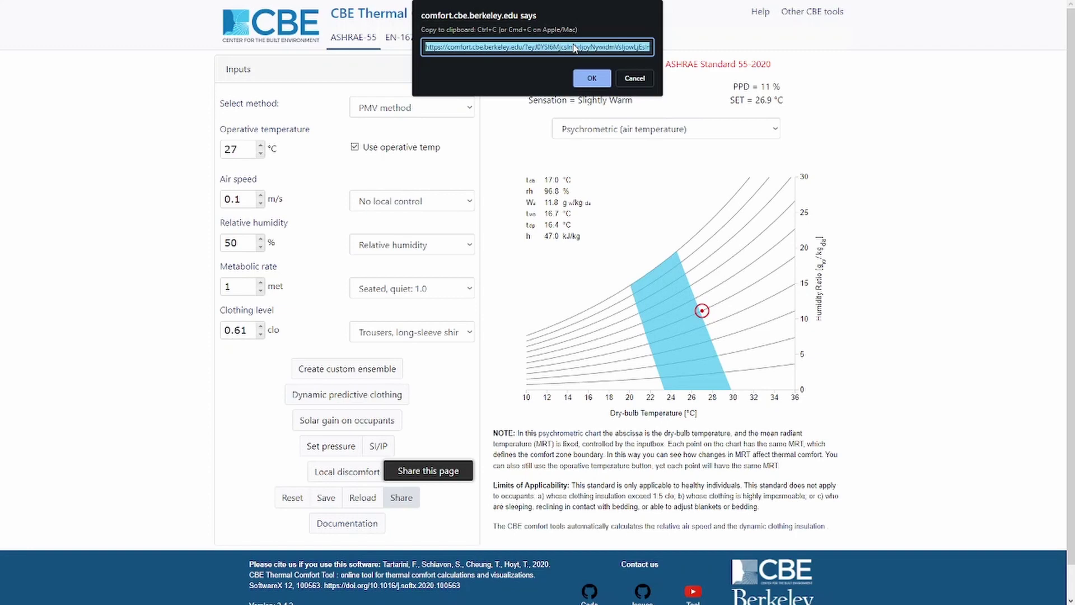
{"action": "left_click", "coordinate": [637, 78]}
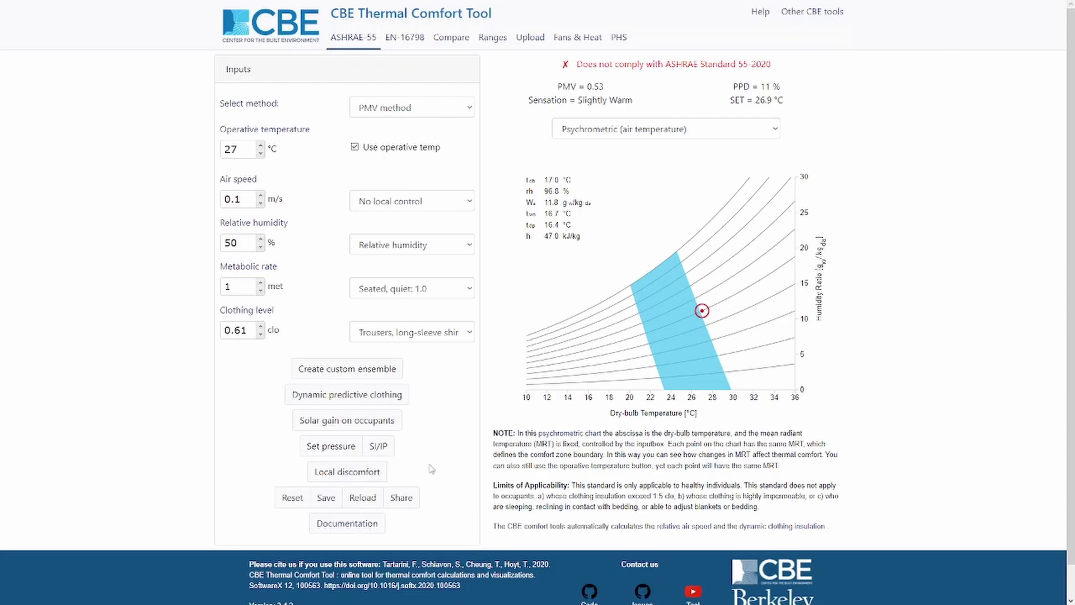
Open the tool's Documentation and scroll through its ASHRAE 55 page.
{"action": "left_click", "coordinate": [355, 524]}
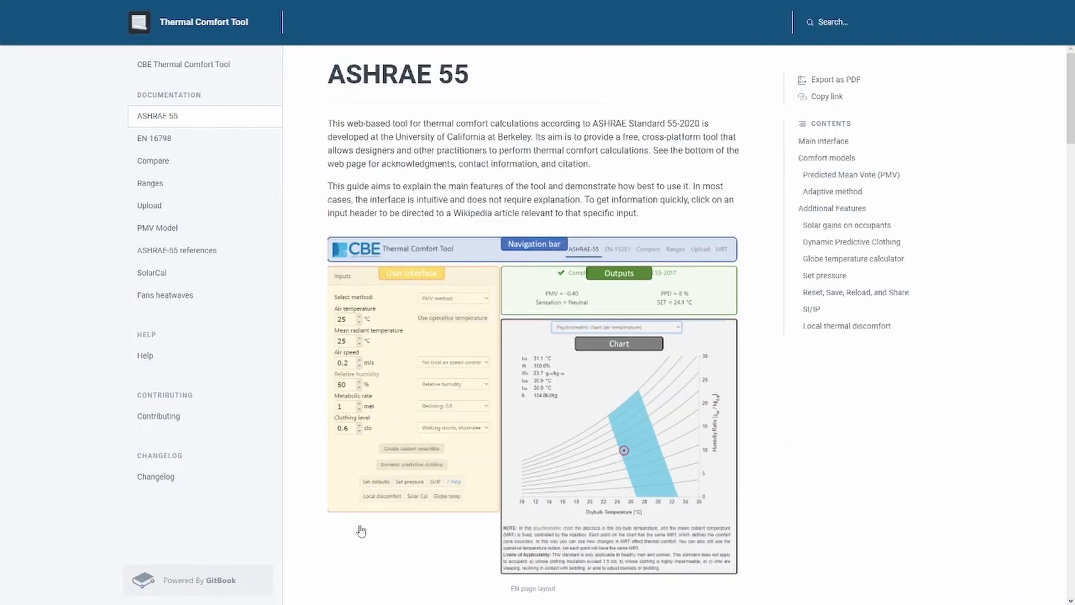
{"action": "scroll", "coordinate": [361, 531], "scroll_direction": "down", "scroll_amount": 4}
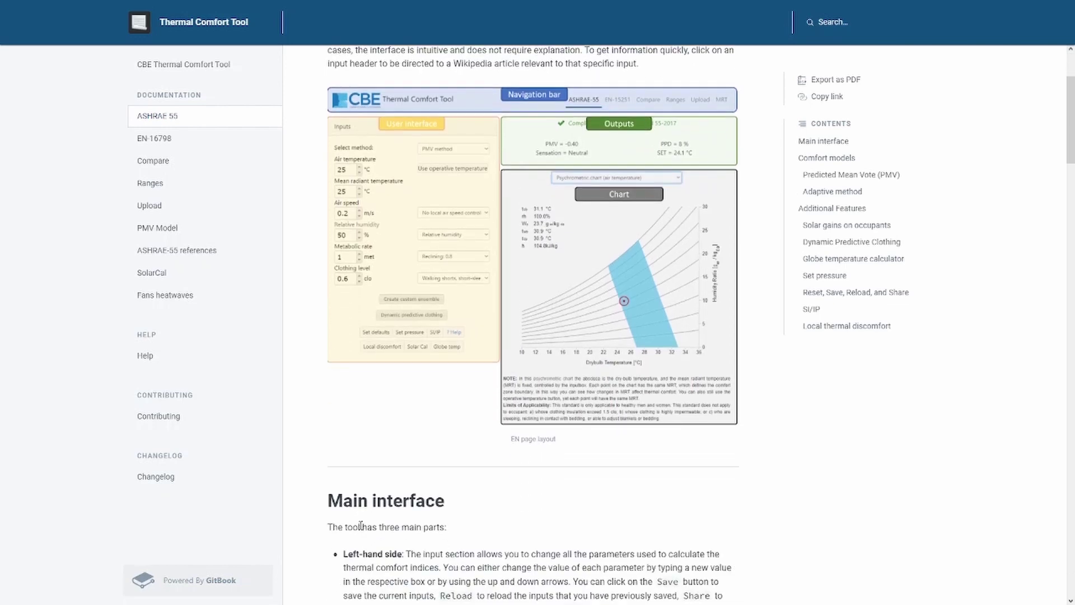
{"action": "scroll", "coordinate": [361, 531], "scroll_direction": "up", "scroll_amount": 4}
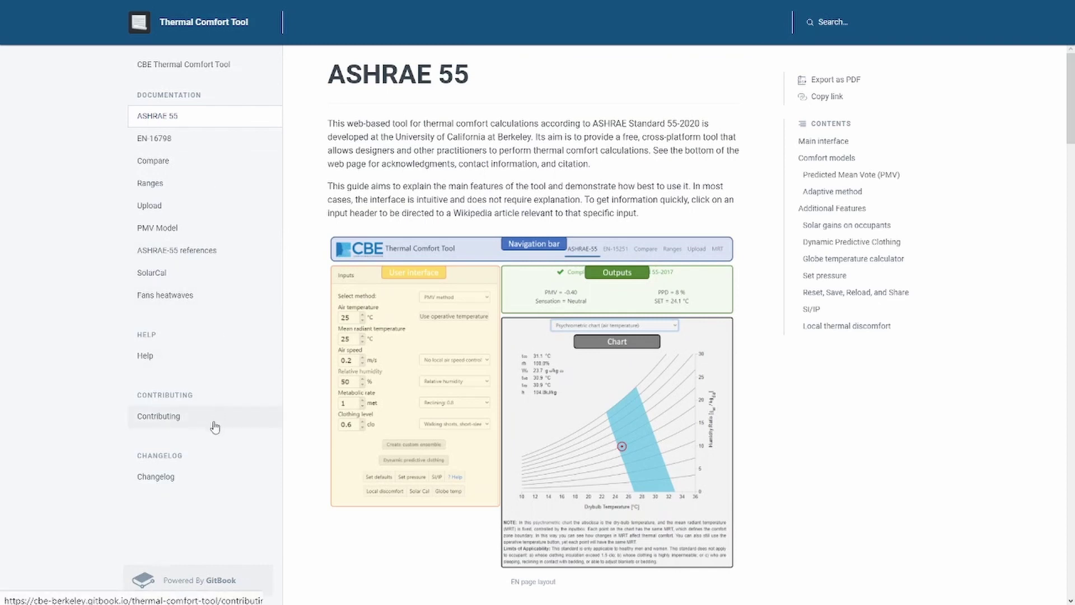
Open the Changelog from the documentation sidebar and scroll through it.
{"action": "left_click", "coordinate": [211, 482]}
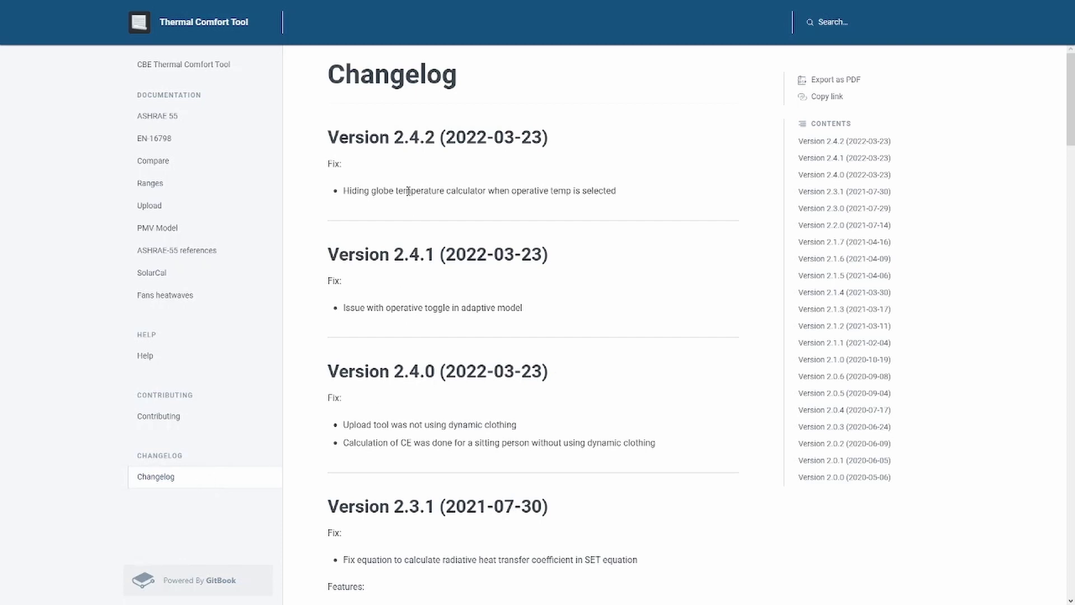
{"action": "scroll", "coordinate": [409, 191], "scroll_direction": "down", "scroll_amount": 2}
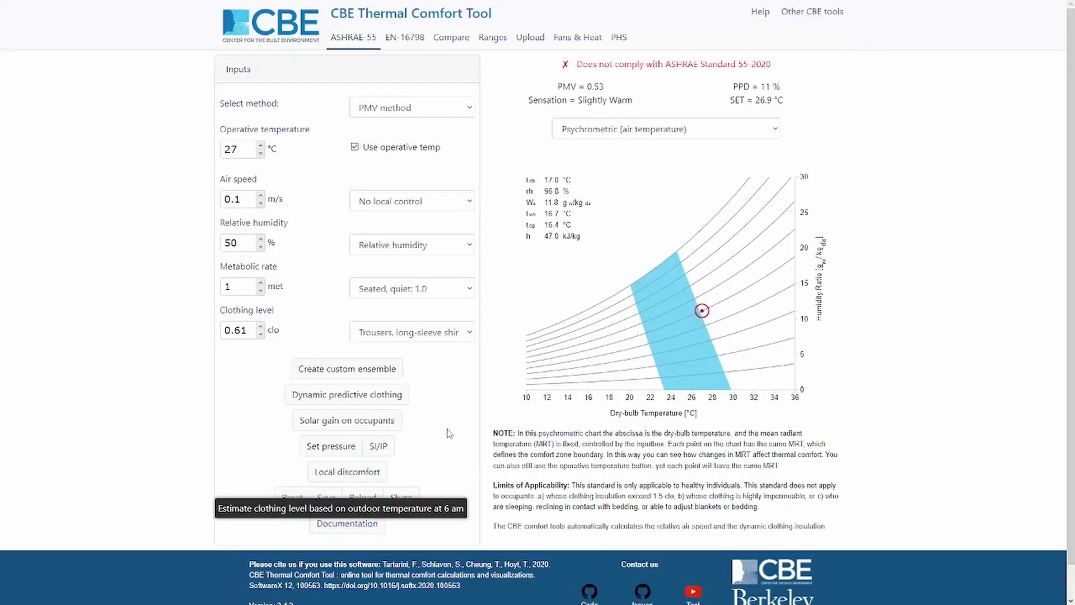
{"action": "scroll", "coordinate": [454, 466], "scroll_direction": "down", "scroll_amount": 1}
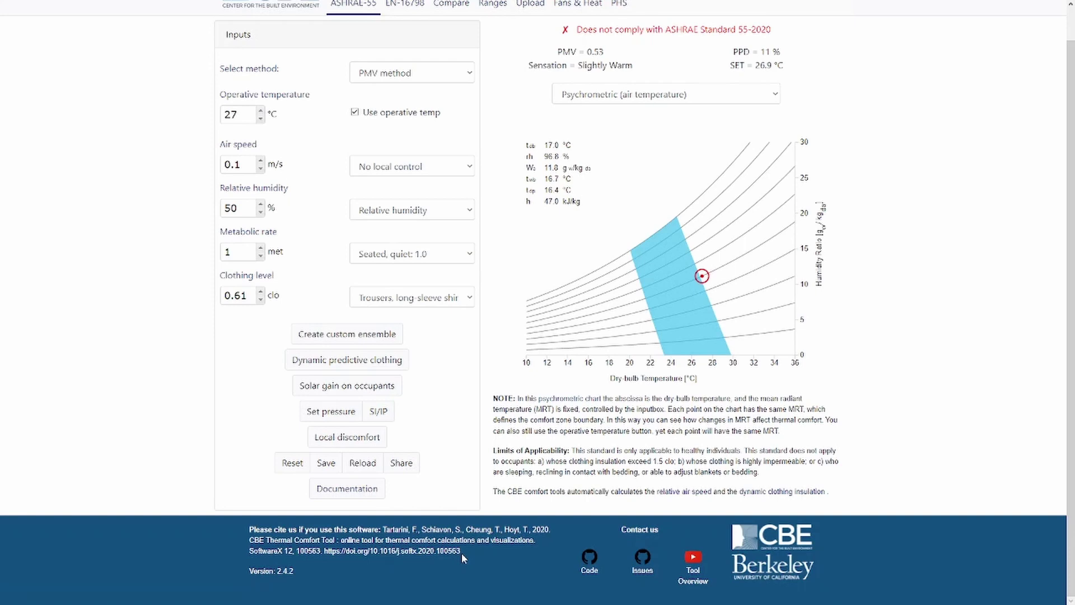
Open the comfort_tool GitHub repository from the footer Code icon and view its Issues list.
{"action": "scroll", "coordinate": [462, 558], "scroll_direction": "up", "scroll_amount": 1}
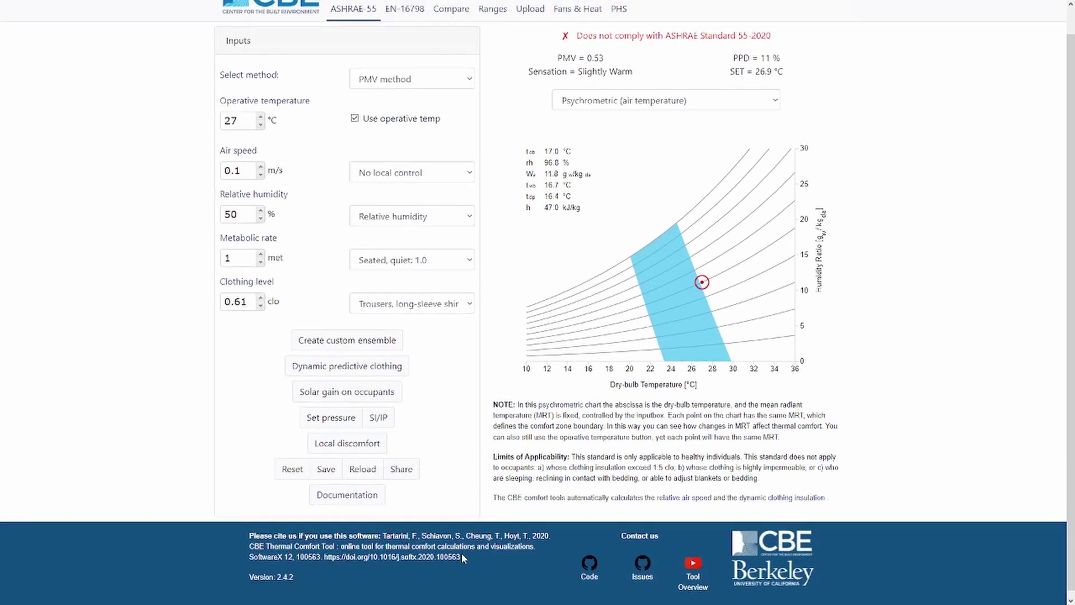
{"action": "left_click", "coordinate": [589, 564]}
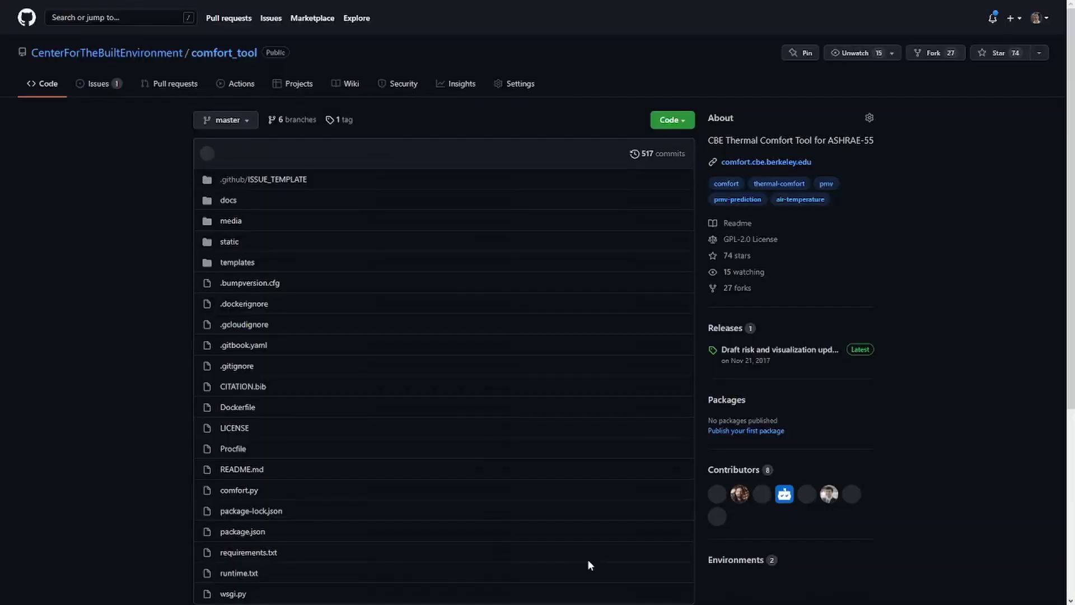
{"action": "scroll", "coordinate": [588, 564], "scroll_direction": "down", "scroll_amount": 1}
{"action": "scroll", "coordinate": [588, 563], "scroll_direction": "up", "scroll_amount": 1}
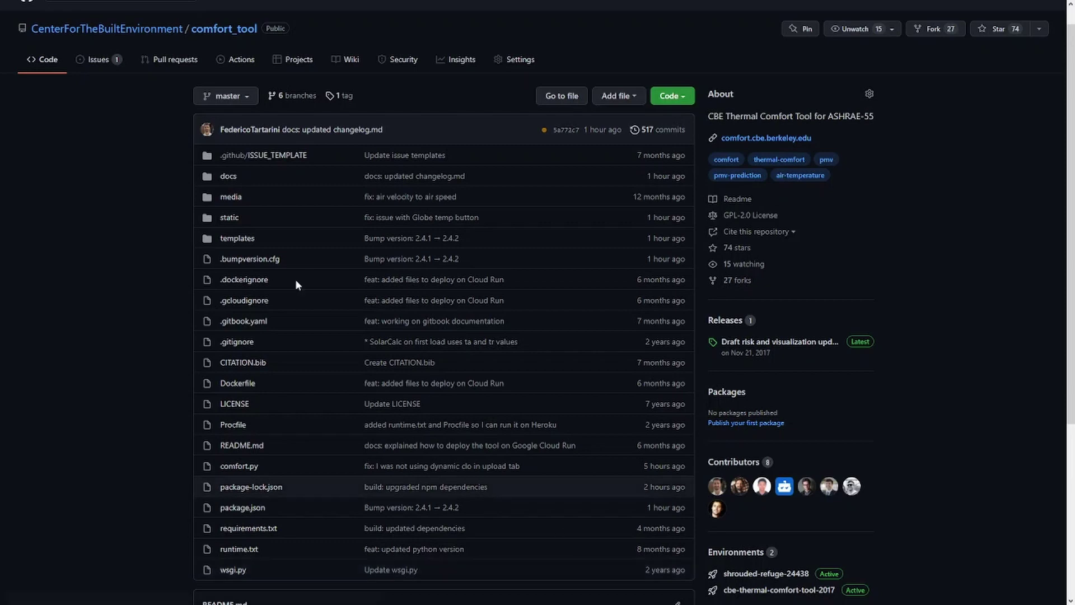
{"action": "left_click", "coordinate": [101, 66]}
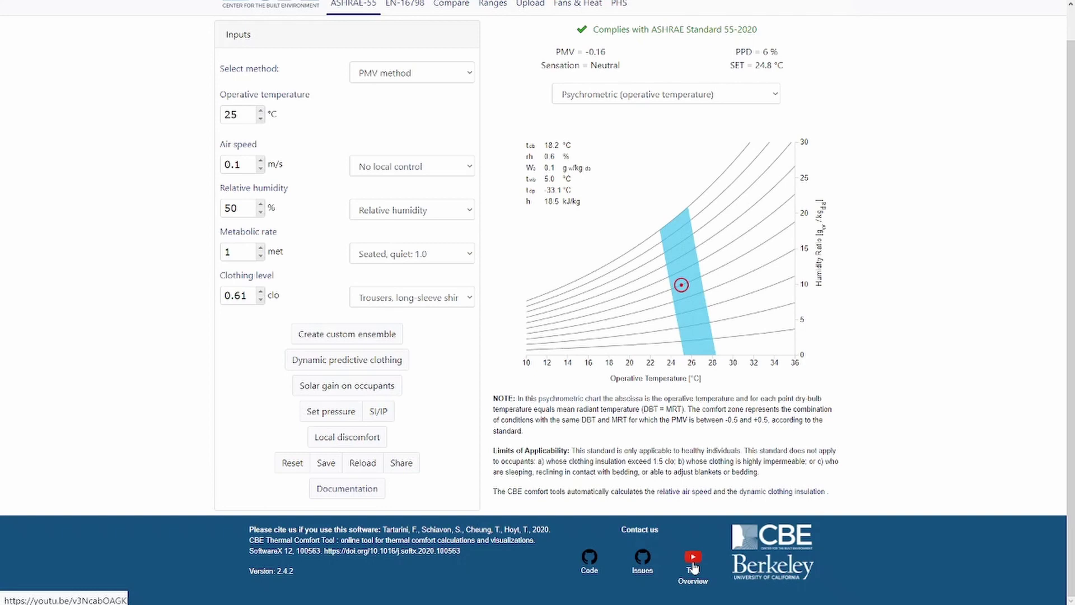
Open the Help page and scroll through its authors, overview video and support information.
{"action": "scroll", "coordinate": [694, 504], "scroll_direction": "up", "scroll_amount": 1}
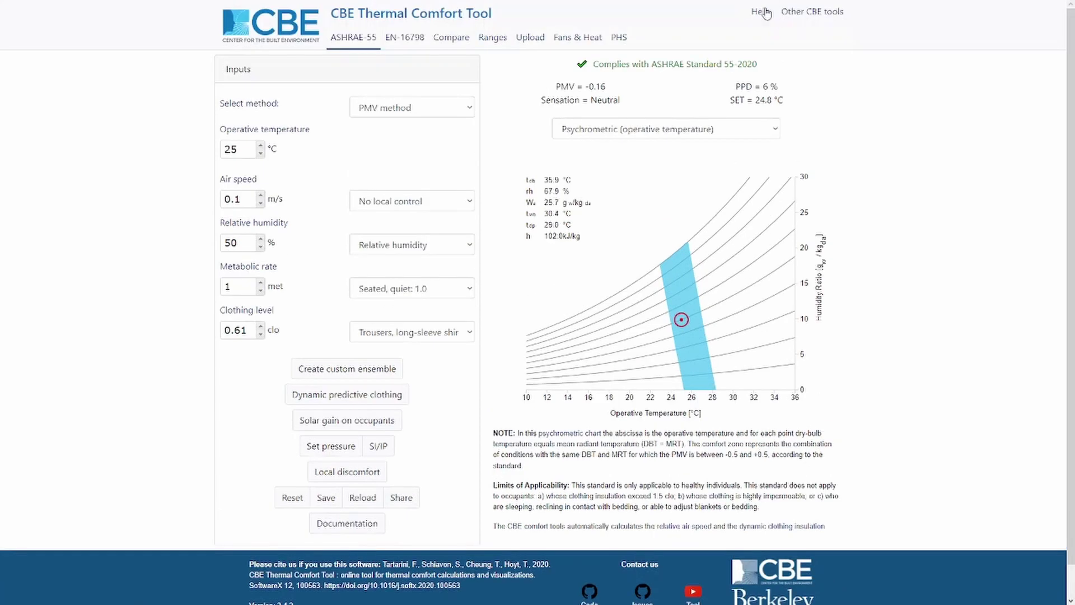
{"action": "left_click", "coordinate": [761, 13]}
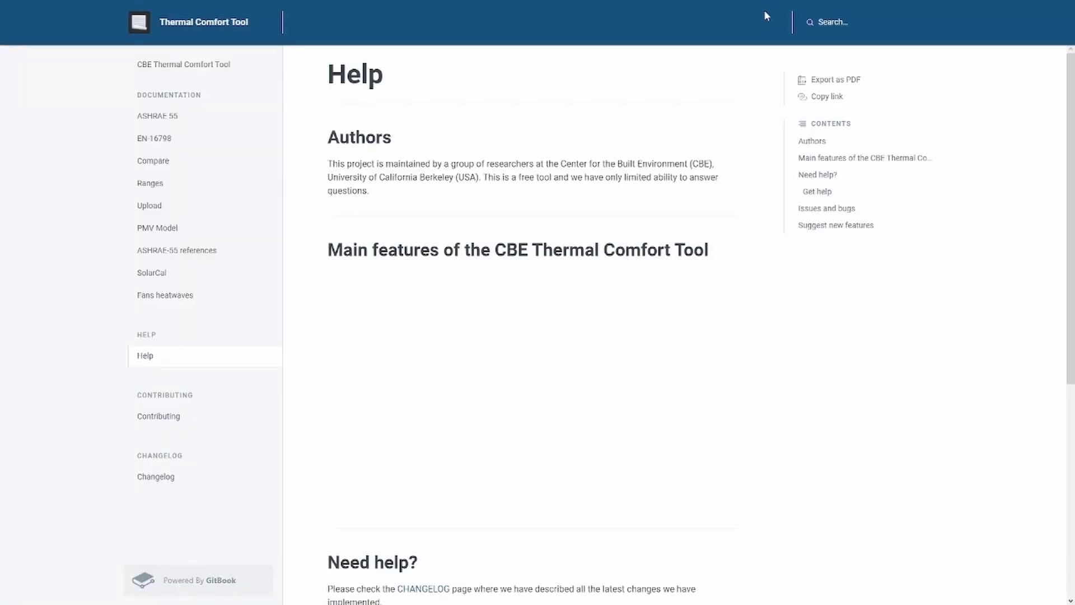
{"action": "scroll", "coordinate": [724, 344], "scroll_direction": "down", "scroll_amount": 4}
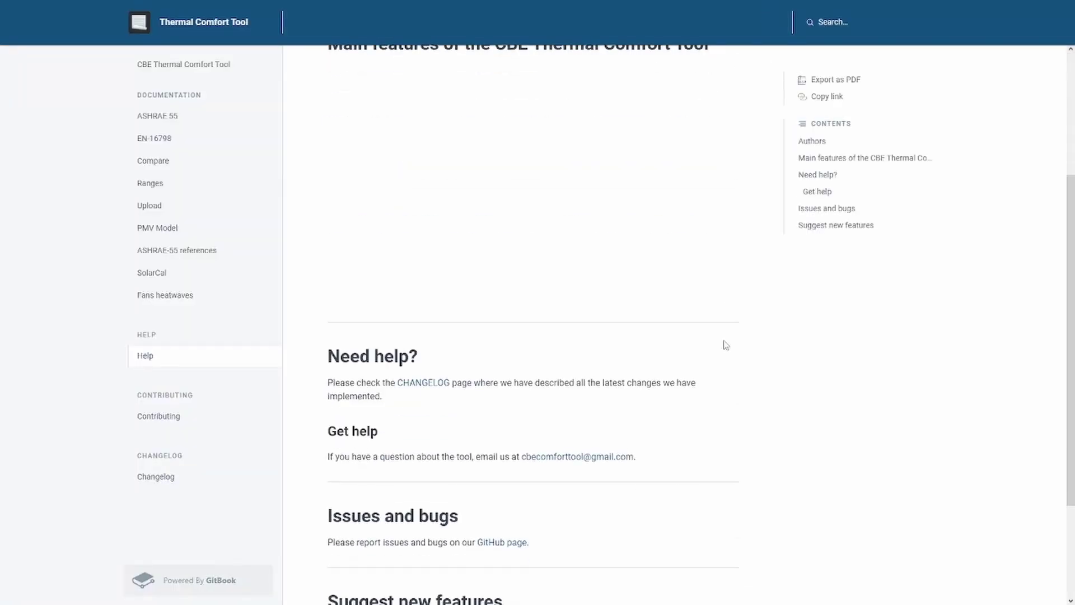
{"action": "scroll", "coordinate": [542, 465], "scroll_direction": "up", "scroll_amount": 4}
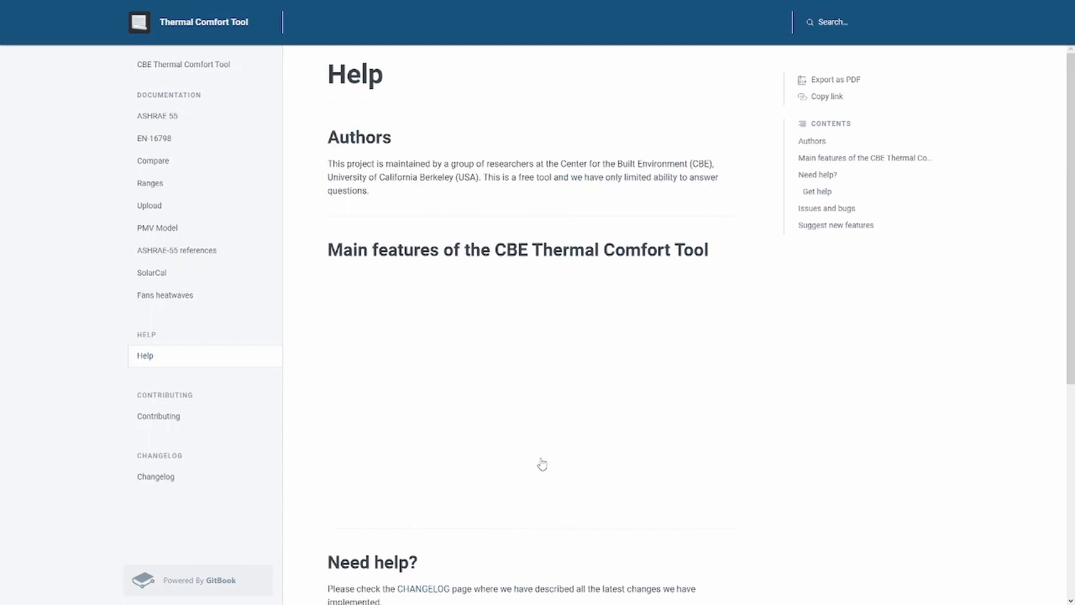
{"action": "scroll", "coordinate": [542, 464], "scroll_direction": "down", "scroll_amount": 3}
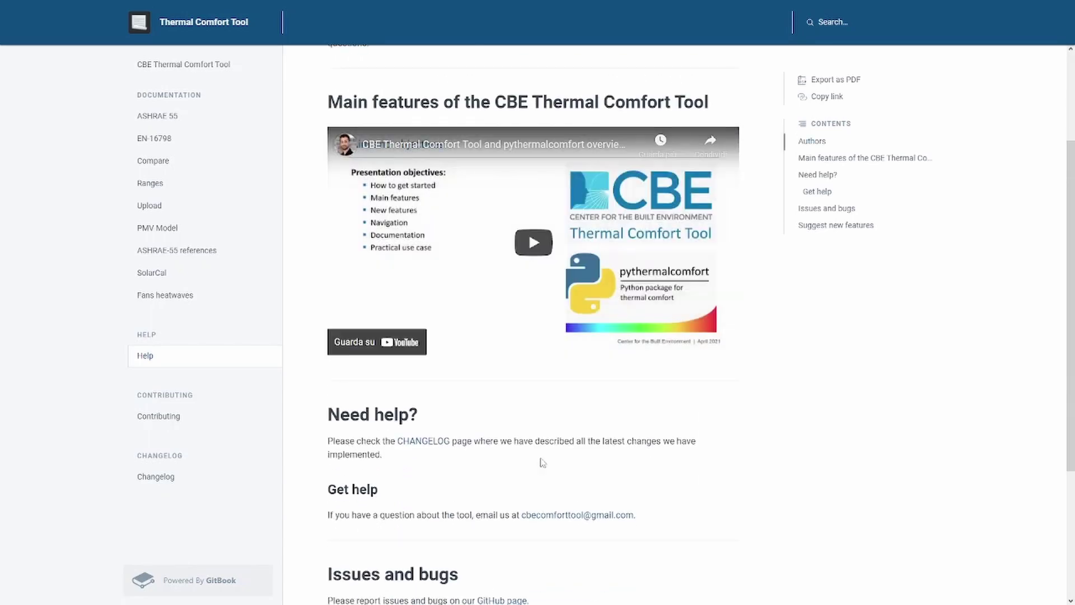
{"action": "scroll", "coordinate": [542, 464], "scroll_direction": "up", "scroll_amount": 3}
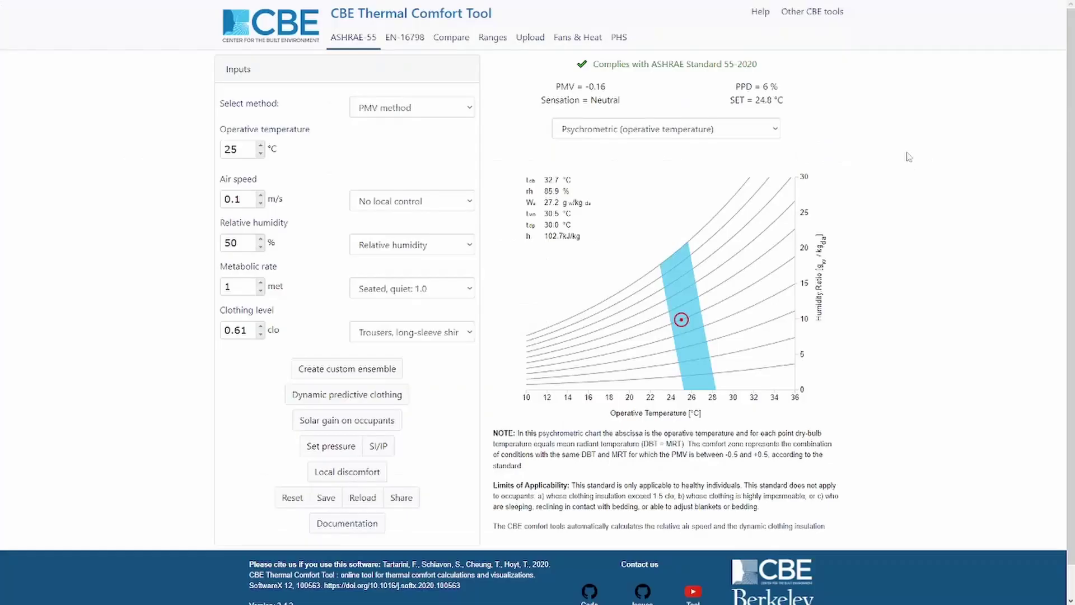